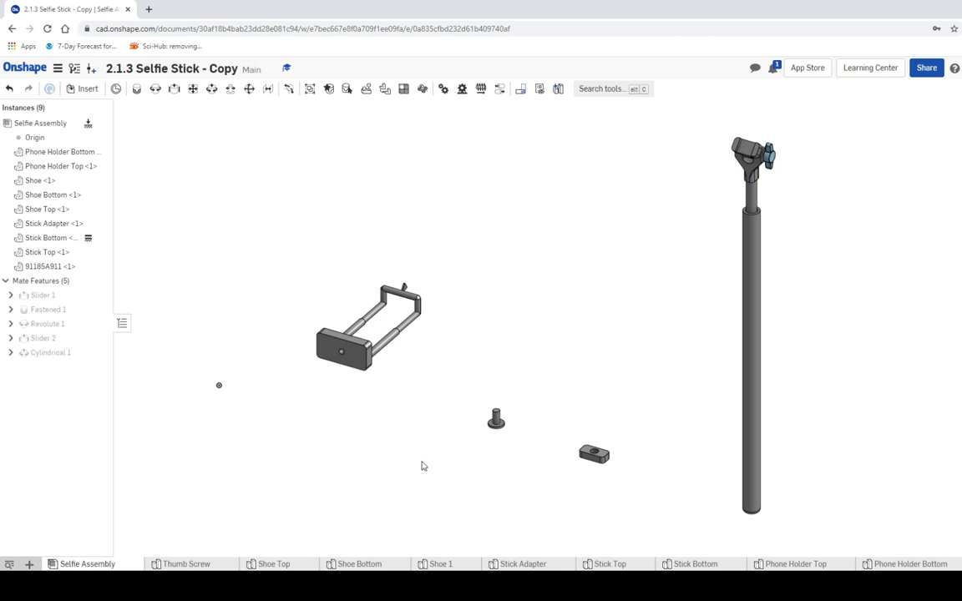
Start a Fastened mate with its first connector at the centre of the hole on the Shoe Top's upper face.
{"action": "scroll", "coordinate": [399, 457], "scroll_direction": "up", "scroll_amount": 2}
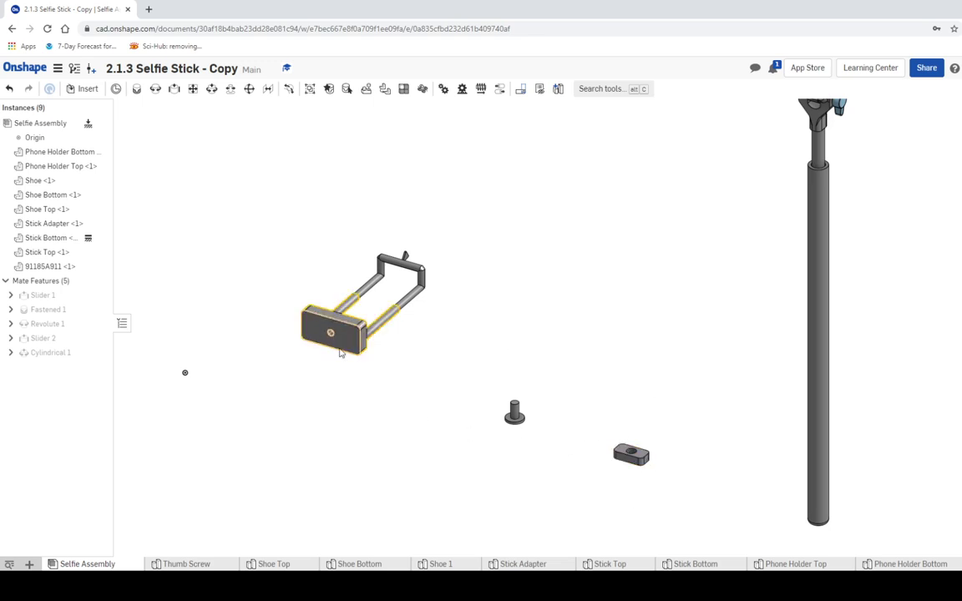
{"action": "scroll", "coordinate": [321, 418], "scroll_direction": "up", "scroll_amount": 2}
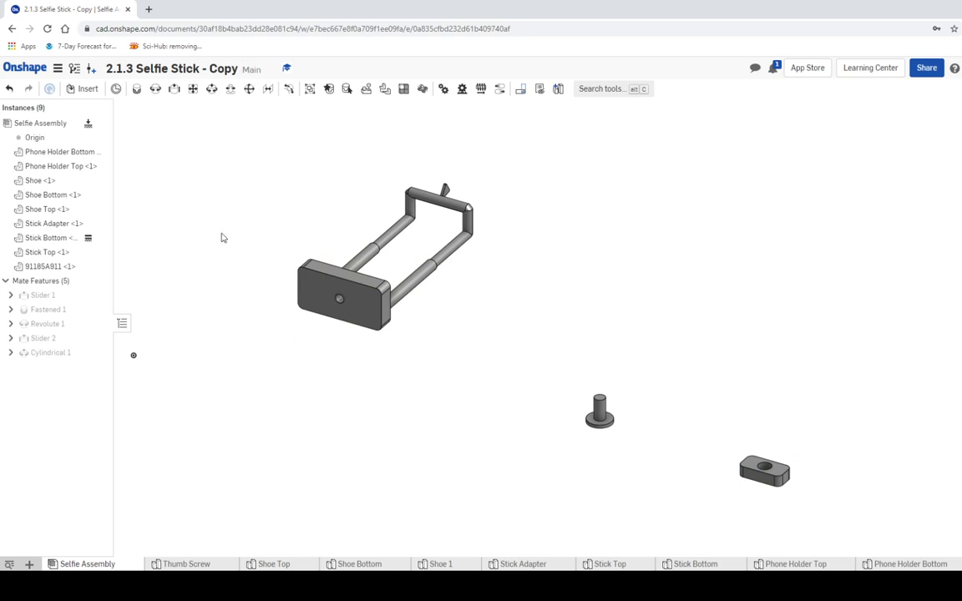
{"action": "left_click", "coordinate": [136, 92]}
{"action": "scroll", "coordinate": [670, 490], "scroll_direction": "up", "scroll_amount": 5}
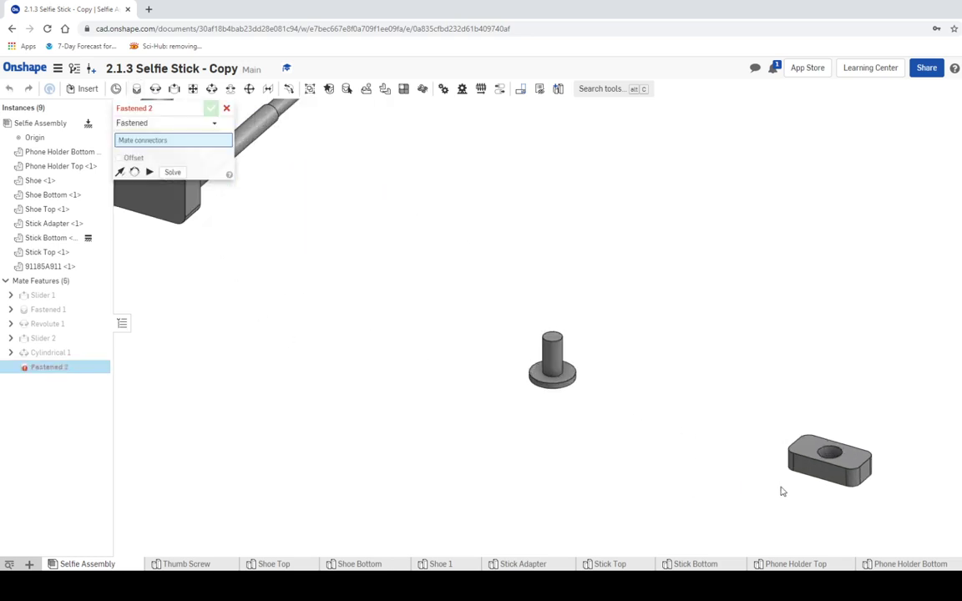
{"action": "scroll", "coordinate": [841, 459], "scroll_direction": "up", "scroll_amount": 5}
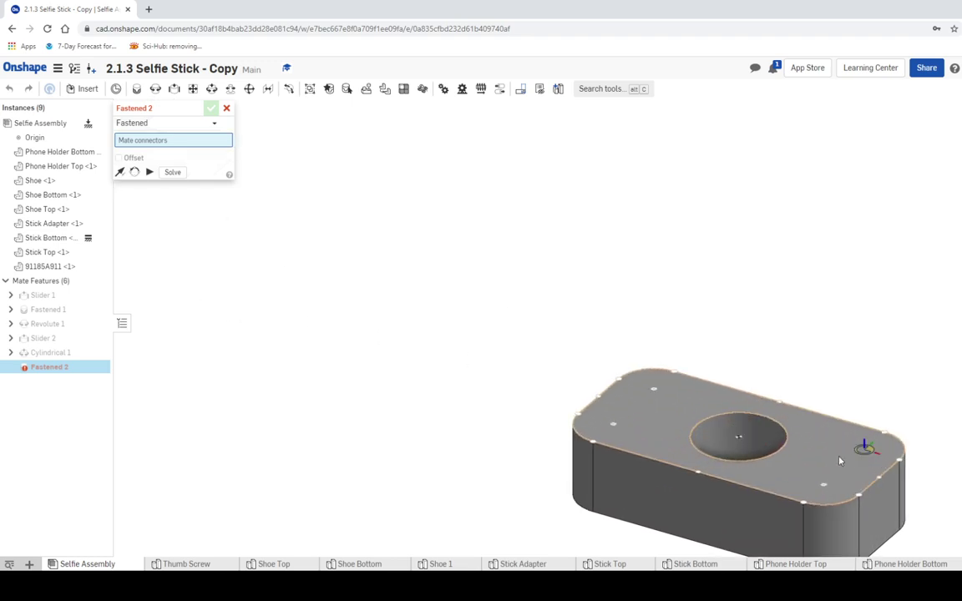
{"action": "left_click", "coordinate": [752, 434]}
Fasten the Shoe Top to the centre of the small hole in the phone holder's large rectangular end face.
{"action": "scroll", "coordinate": [318, 279], "scroll_direction": "down", "scroll_amount": 5}
{"action": "mouse_move", "coordinate": [307, 273]}
{"action": "middle_mouse_down"}
{"action": "mouse_move", "coordinate": [504, 322]}
{"action": "mouse_move", "coordinate": [880, 459]}
{"action": "middle_mouse_up"}
{"action": "mouse_move", "coordinate": [372, 288]}
{"action": "middle_mouse_down"}
{"action": "mouse_move", "coordinate": [872, 414]}
{"action": "mouse_move", "coordinate": [914, 448]}
{"action": "middle_mouse_up"}
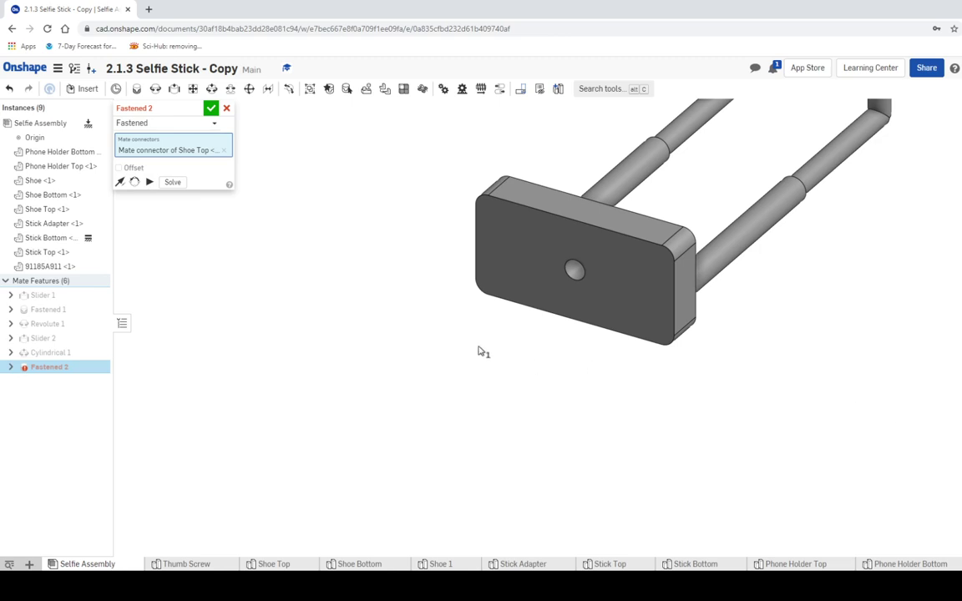
{"action": "scroll", "coordinate": [578, 282], "scroll_direction": "up", "scroll_amount": 5}
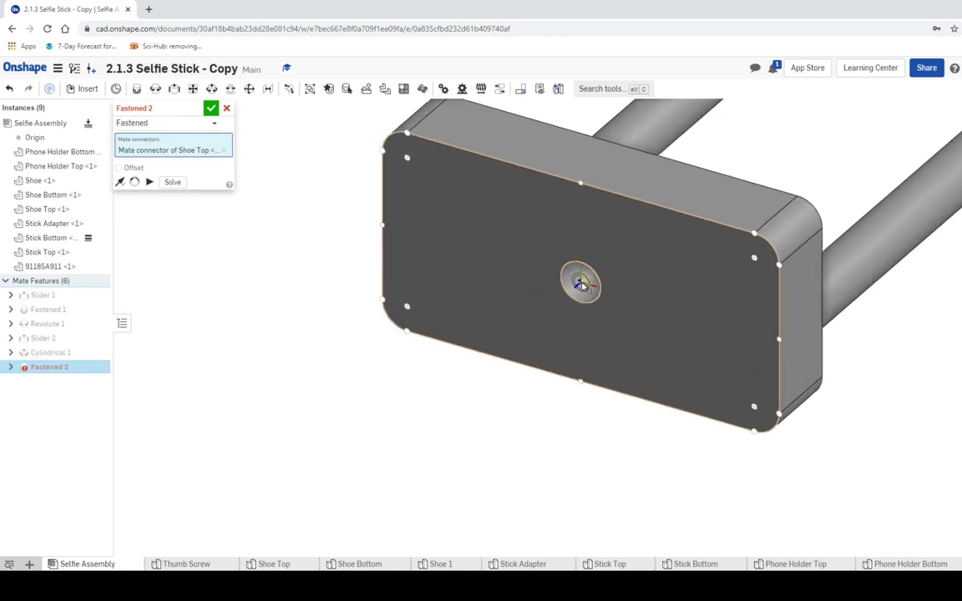
{"action": "left_click", "coordinate": [582, 284]}
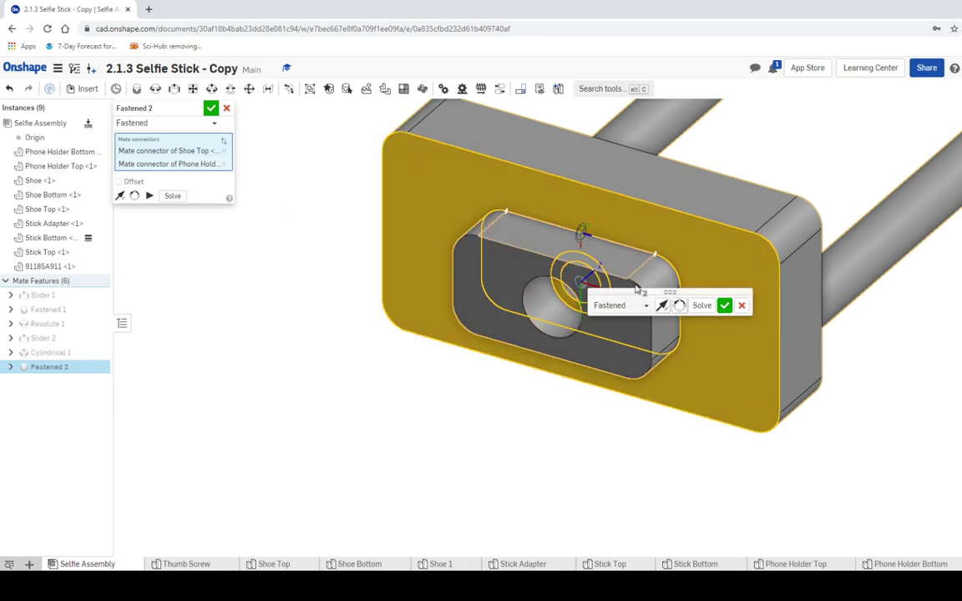
{"action": "left_click", "coordinate": [211, 109]}
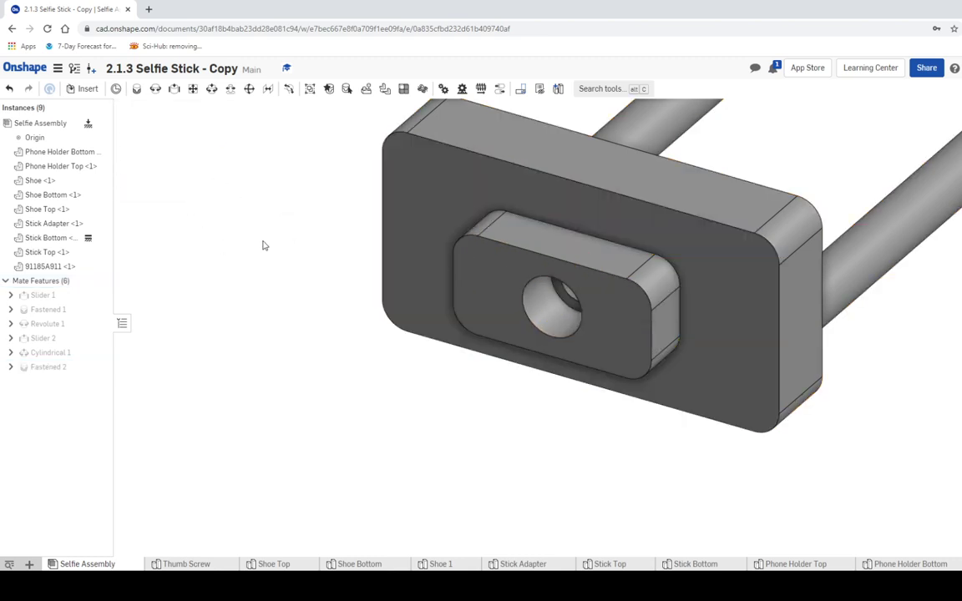
Start another Fastened mate with its first connector on the Shoe where the cylindrical post meets the disc.
{"action": "scroll", "coordinate": [262, 246], "scroll_direction": "down", "scroll_amount": 5}
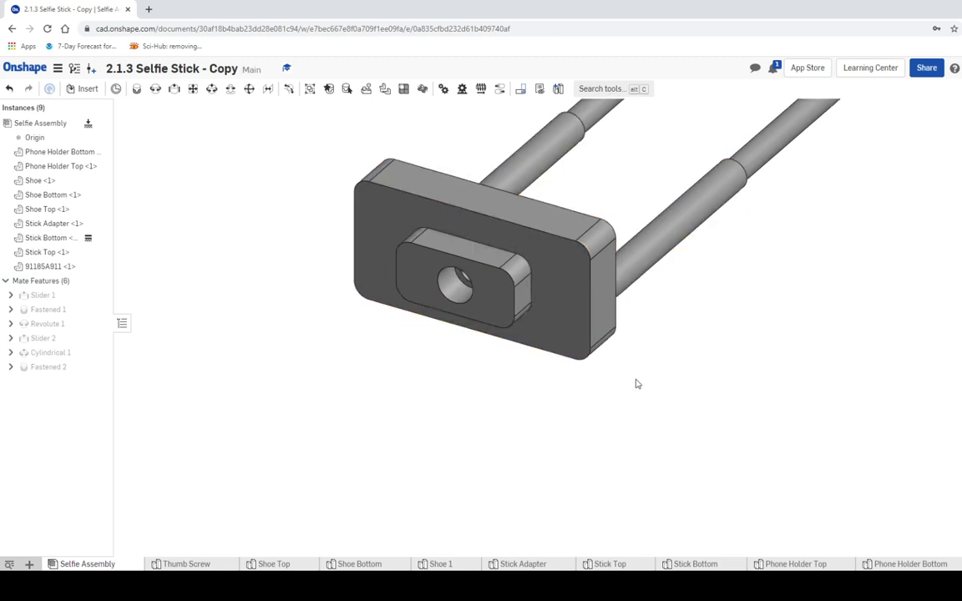
{"action": "middle_click_drag", "start_coordinate": [636, 383], "coordinate": [462, 263]}
{"action": "scroll", "coordinate": [478, 290], "scroll_direction": "up", "scroll_amount": 1}
{"action": "scroll", "coordinate": [718, 365], "scroll_direction": "down", "scroll_amount": 3}
{"action": "middle_click_drag", "start_coordinate": [808, 377], "coordinate": [605, 355]}
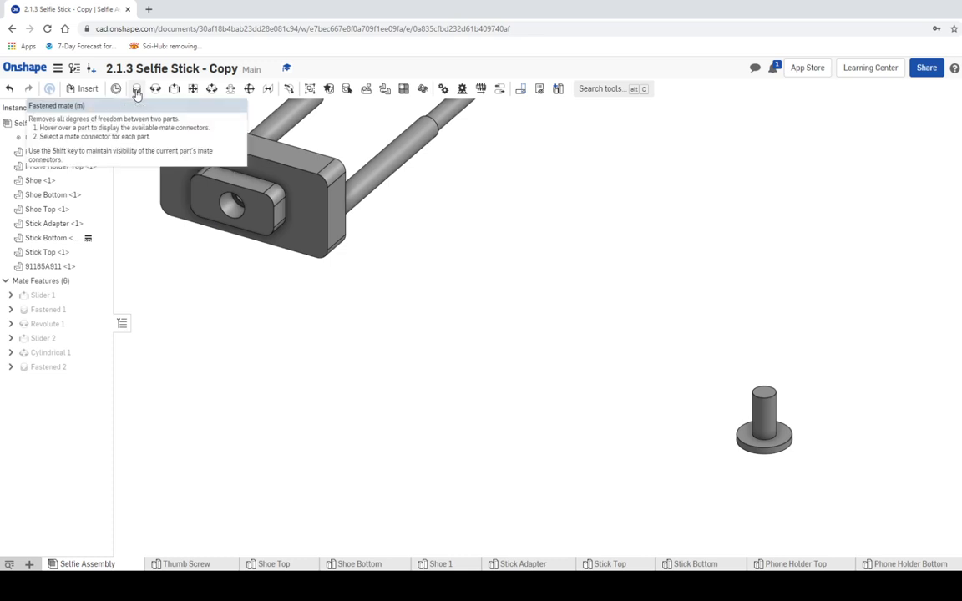
{"action": "middle_click_drag", "start_coordinate": [270, 289], "coordinate": [346, 361]}
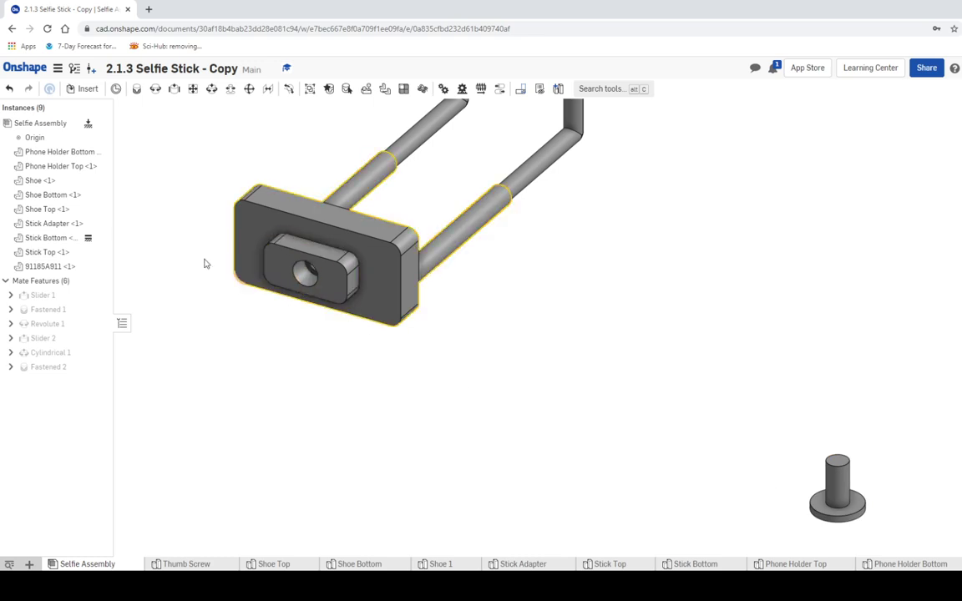
{"action": "left_click", "coordinate": [139, 92]}
{"action": "scroll", "coordinate": [275, 360], "scroll_direction": "up", "scroll_amount": 1}
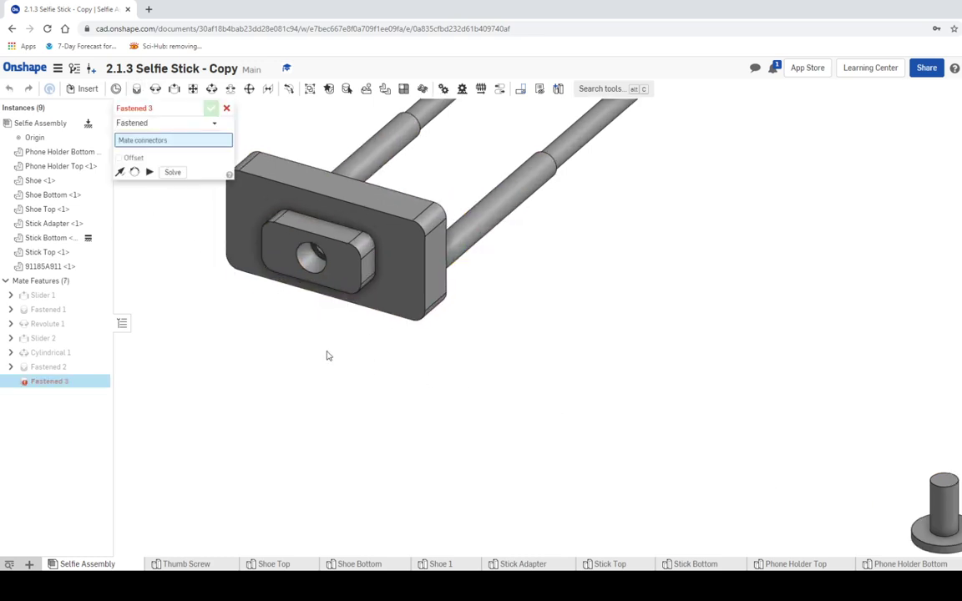
{"action": "middle_click_drag", "start_coordinate": [698, 384], "coordinate": [242, 232]}
{"action": "scroll", "coordinate": [371, 395], "scroll_direction": "up", "scroll_amount": 4}
{"action": "scroll", "coordinate": [371, 394], "scroll_direction": "up", "scroll_amount": 1}
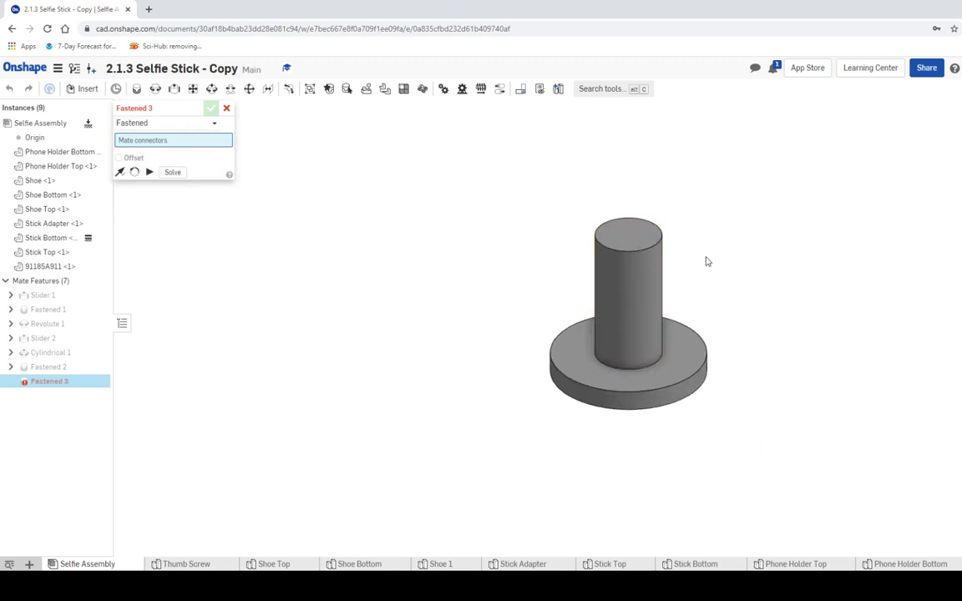
{"action": "left_click", "coordinate": [629, 353]}
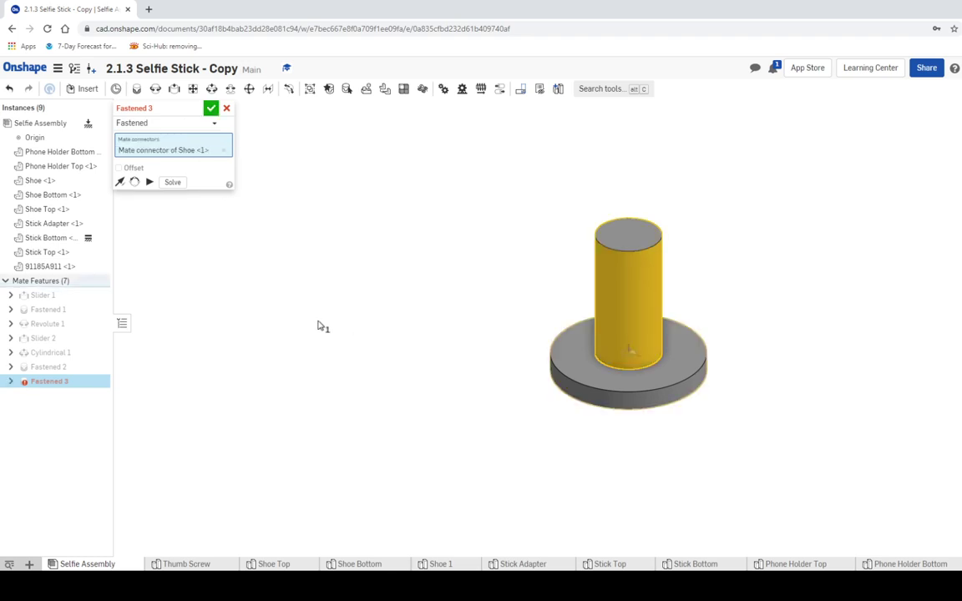
Fasten the Shoe to the centre of the Shoe Top's hole with the mate's primary axis flipped.
{"action": "scroll", "coordinate": [470, 269], "scroll_direction": "down", "scroll_amount": 4}
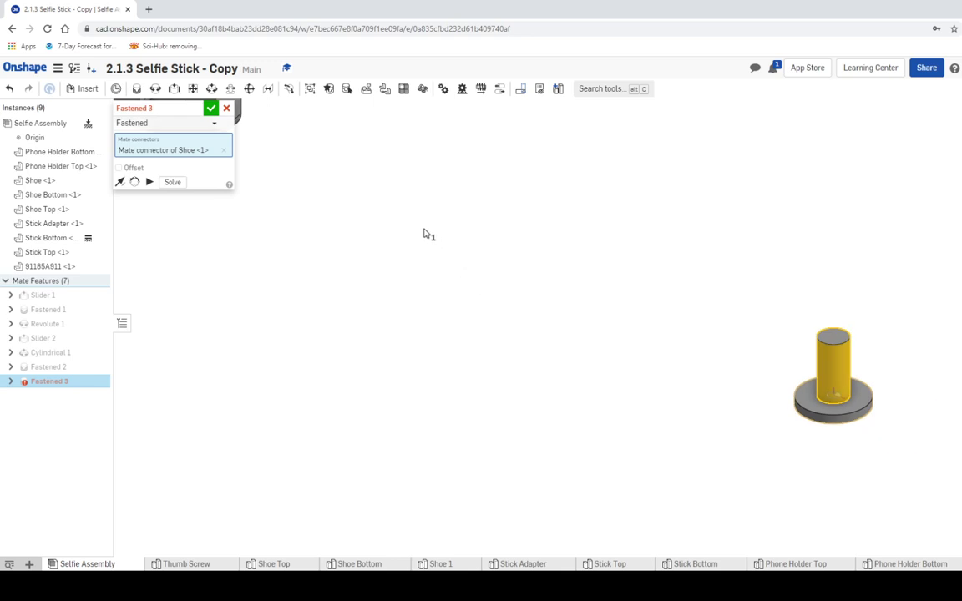
{"action": "middle_click_drag", "start_coordinate": [376, 224], "coordinate": [749, 389]}
{"action": "scroll", "coordinate": [484, 230], "scroll_direction": "up", "scroll_amount": 4}
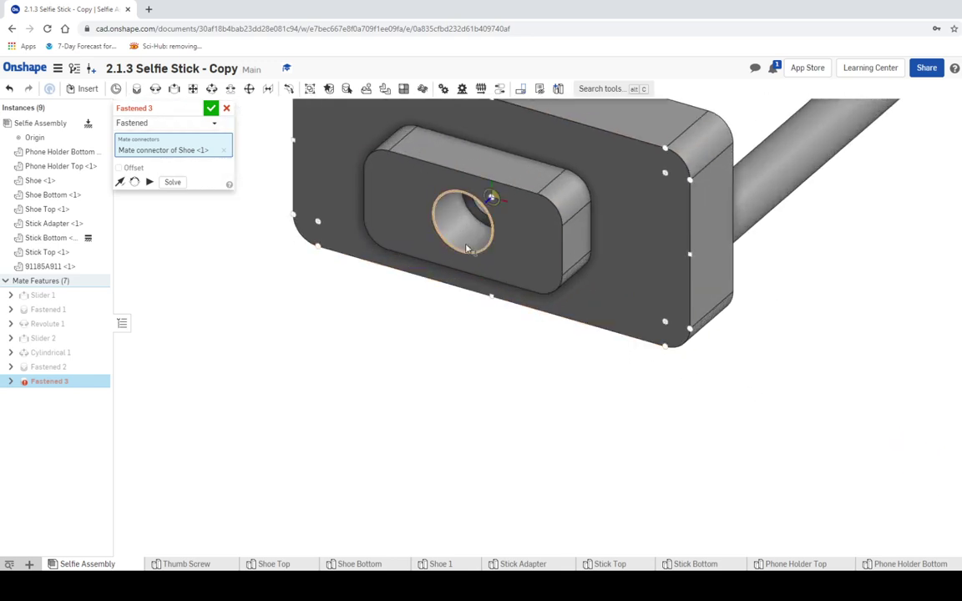
{"action": "left_click", "coordinate": [462, 223]}
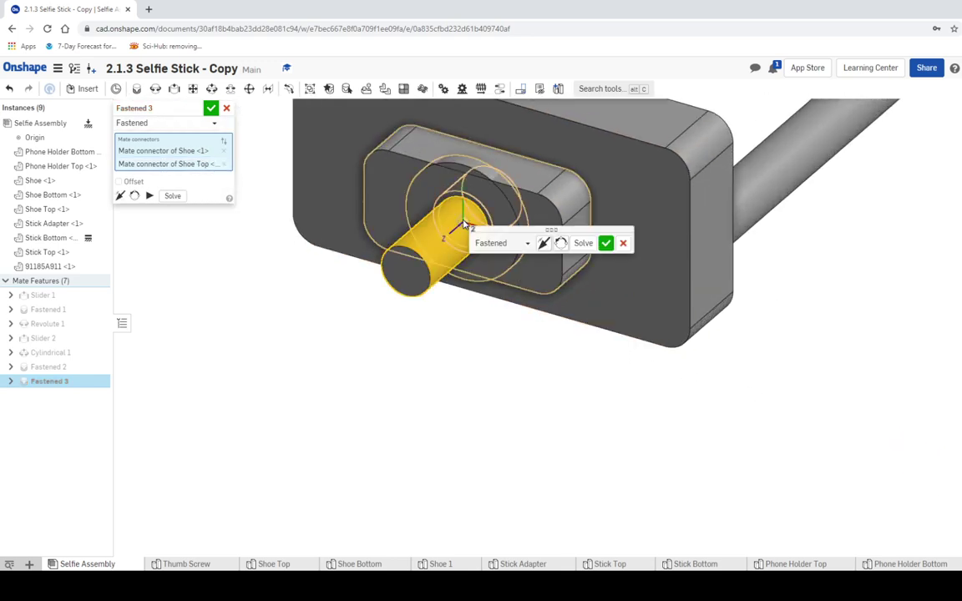
{"action": "left_click", "coordinate": [544, 242]}
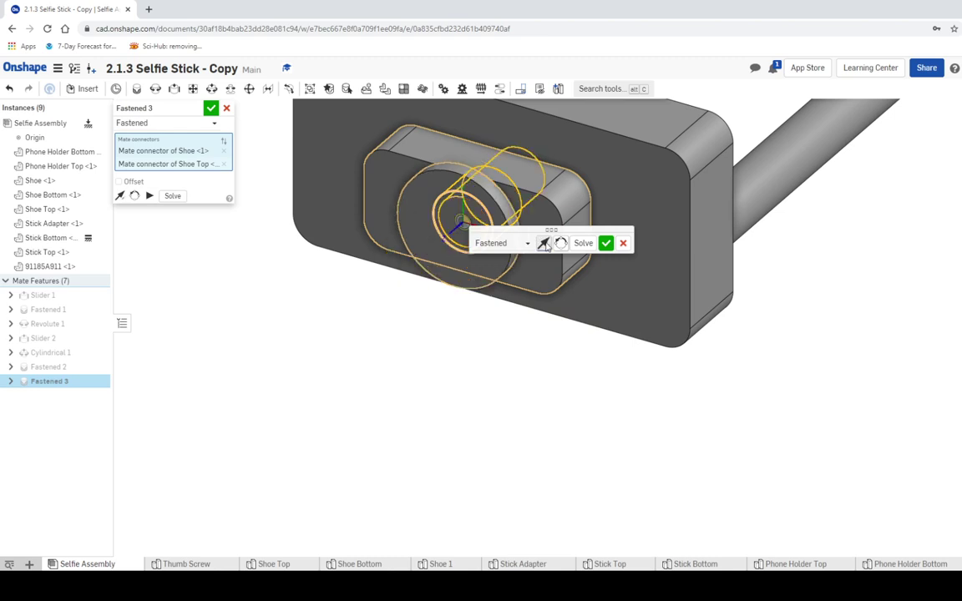
{"action": "left_click", "coordinate": [607, 243]}
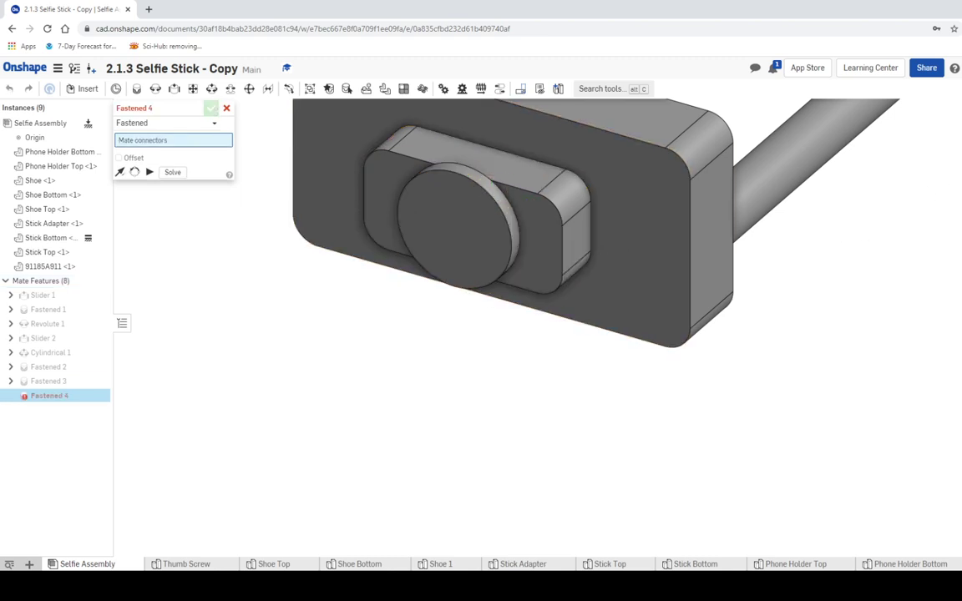
Examine the mated shoe parts on the phone holder from above and at an angle, then discard the empty Fastened mate.
{"action": "left_click", "coordinate": [955, 172]}
{"action": "scroll", "coordinate": [353, 440], "scroll_direction": "up", "scroll_amount": 5}
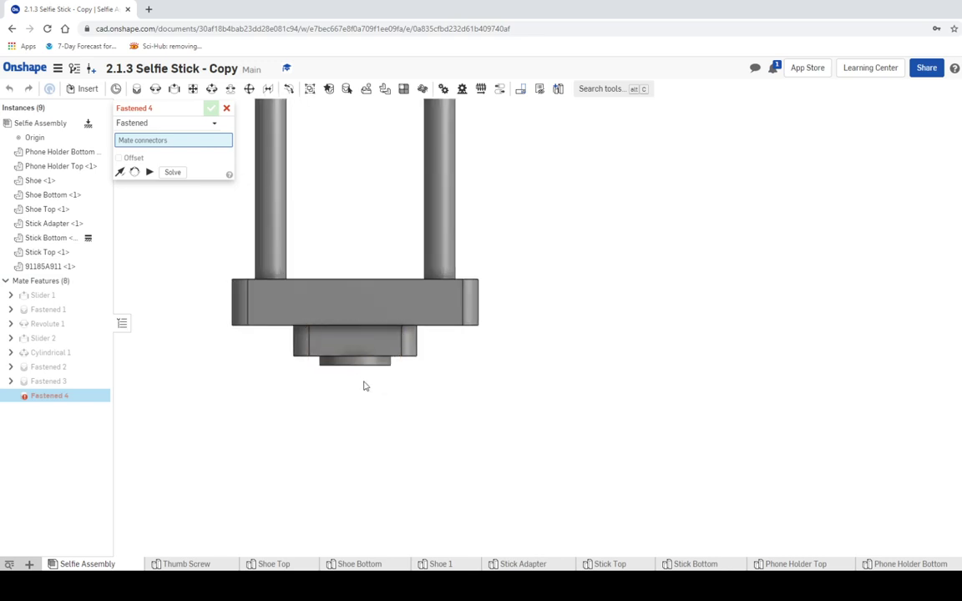
{"action": "scroll", "coordinate": [559, 384], "scroll_direction": "down", "scroll_amount": 5}
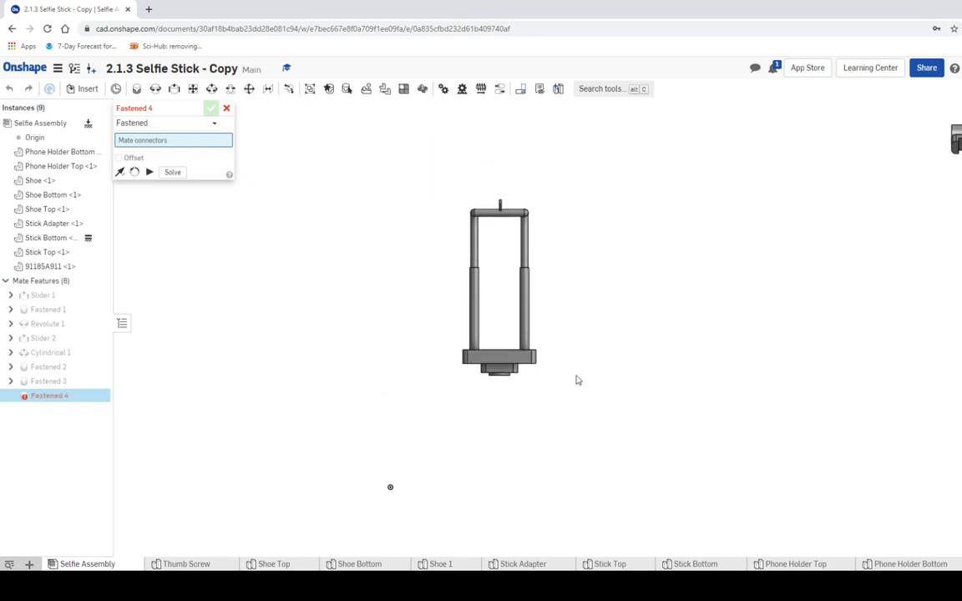
{"action": "scroll", "coordinate": [576, 381], "scroll_direction": "up", "scroll_amount": 5}
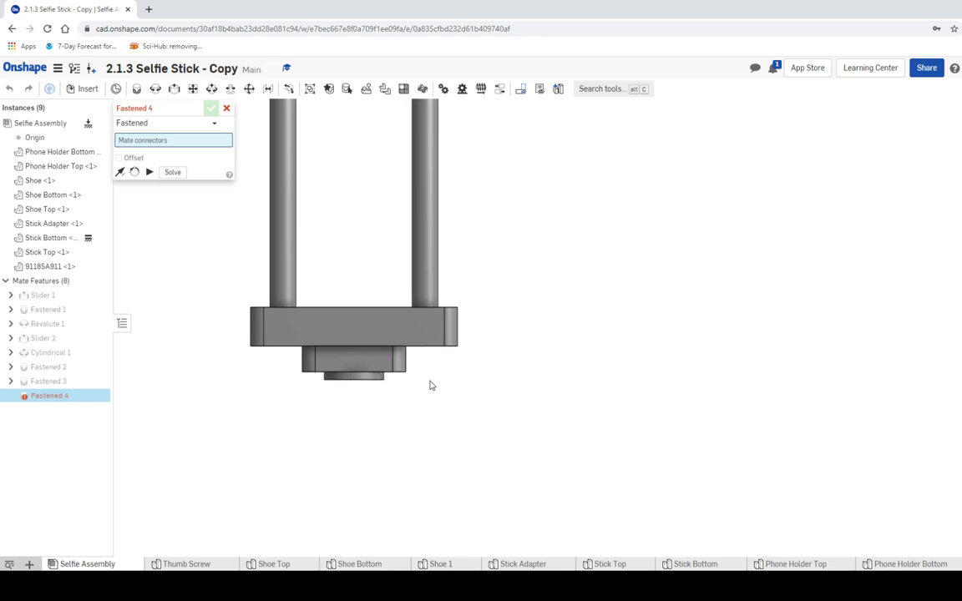
{"action": "scroll", "coordinate": [516, 360], "scroll_direction": "down", "scroll_amount": 2}
{"action": "scroll", "coordinate": [850, 242], "scroll_direction": "down", "scroll_amount": 3}
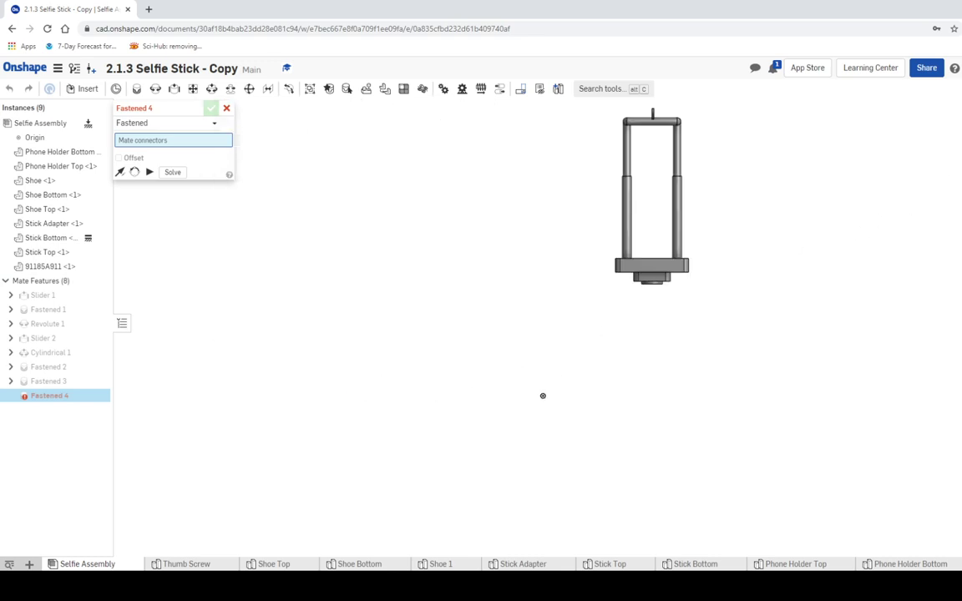
{"action": "right_click_drag", "start_coordinate": [802, 250], "coordinate": [772, 276]}
{"action": "scroll", "coordinate": [618, 351], "scroll_direction": "up", "scroll_amount": 3}
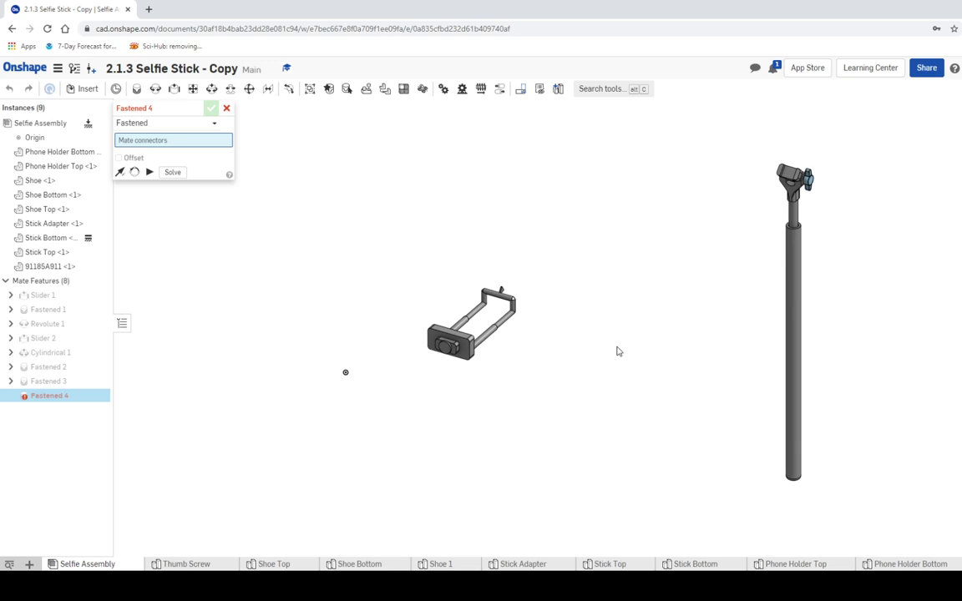
{"action": "scroll", "coordinate": [618, 351], "scroll_direction": "down", "scroll_amount": 1}
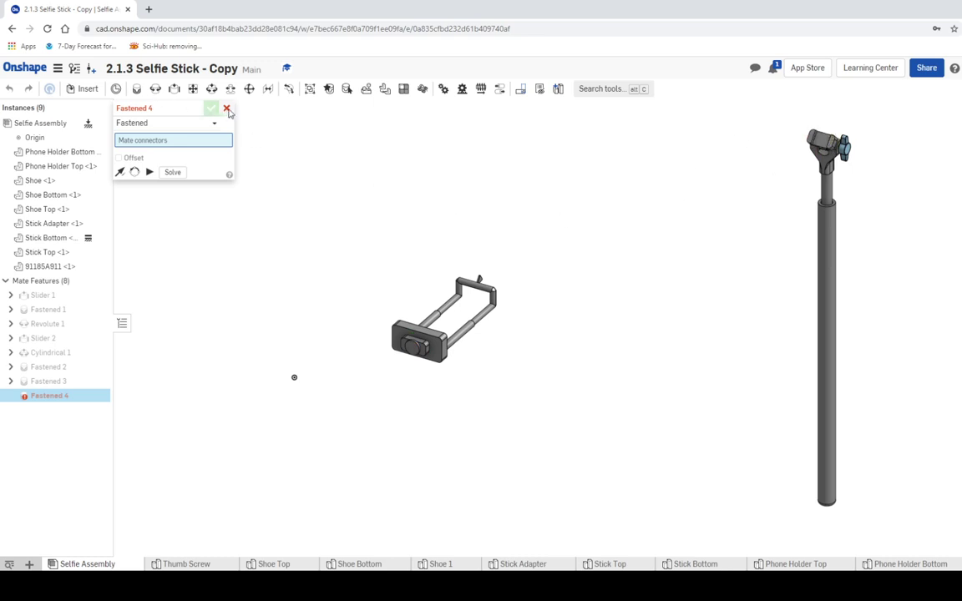
{"action": "left_click", "coordinate": [227, 109]}
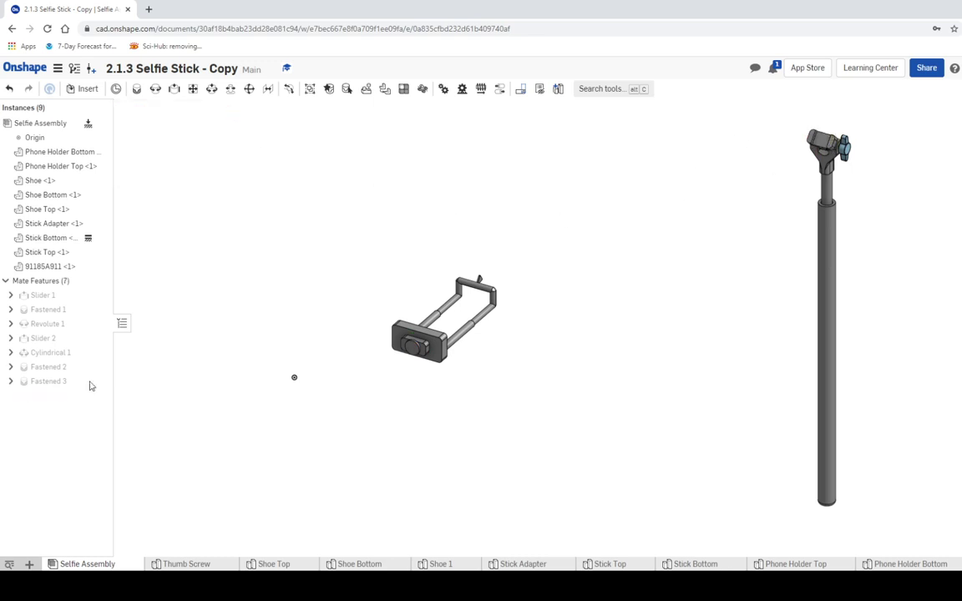
Start a Fastened mate with its first connector at the centre of the Shoe's exposed disc face.
{"action": "left_click", "coordinate": [137, 90]}
{"action": "scroll", "coordinate": [368, 404], "scroll_direction": "up", "scroll_amount": 1}
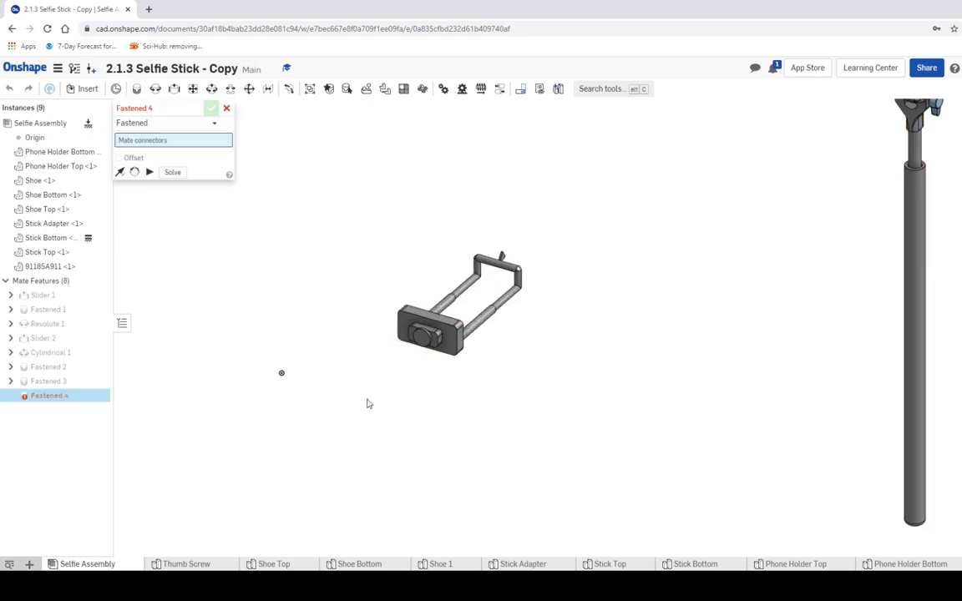
{"action": "scroll", "coordinate": [367, 404], "scroll_direction": "up", "scroll_amount": 3}
{"action": "scroll", "coordinate": [470, 178], "scroll_direction": "up", "scroll_amount": 2}
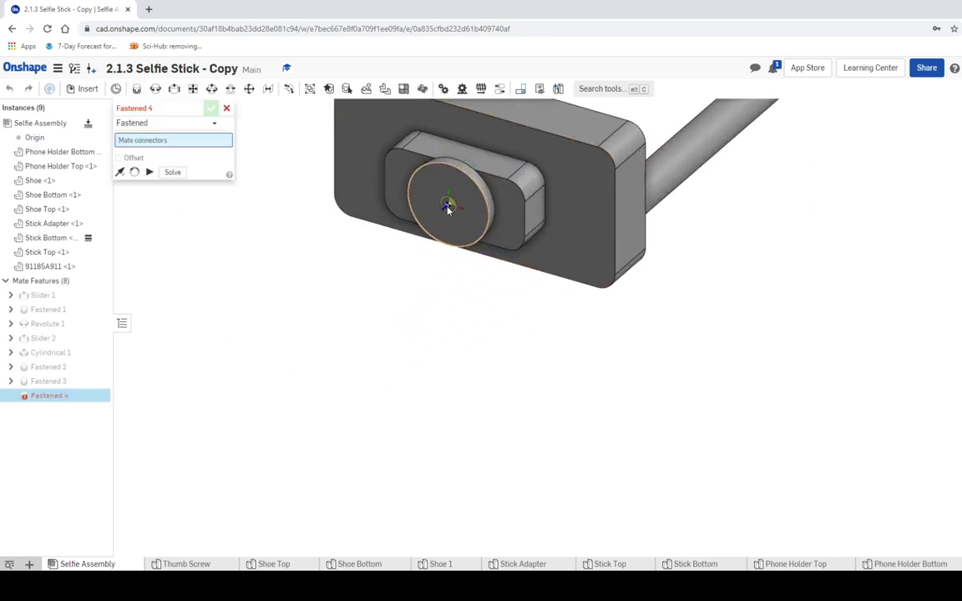
{"action": "left_click", "coordinate": [448, 207]}
{"action": "scroll", "coordinate": [762, 279], "scroll_direction": "down", "scroll_amount": 5}
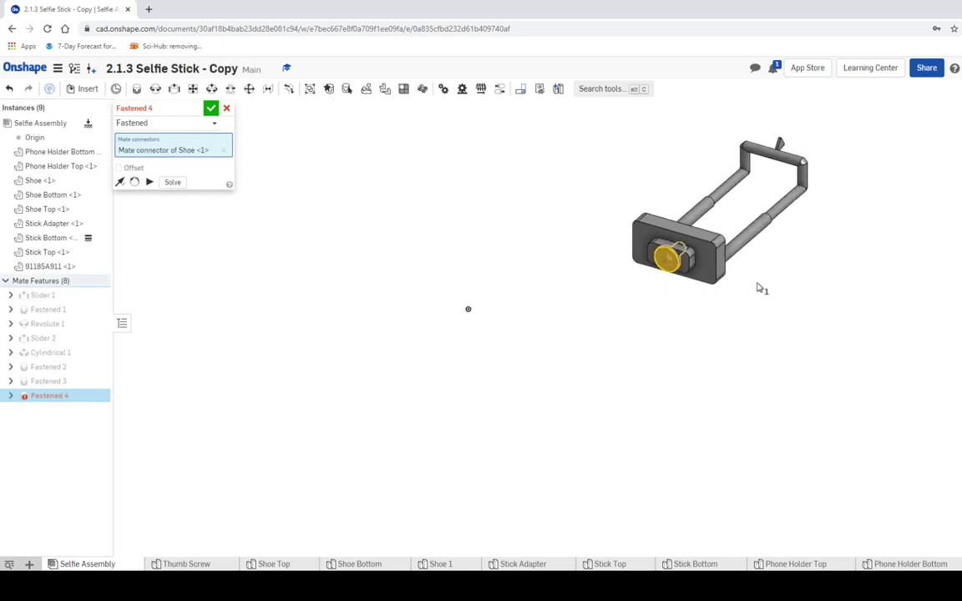
{"action": "middle_click_drag", "start_coordinate": [741, 275], "coordinate": [288, 500]}
{"action": "scroll", "coordinate": [556, 389], "scroll_direction": "up", "scroll_amount": 5}
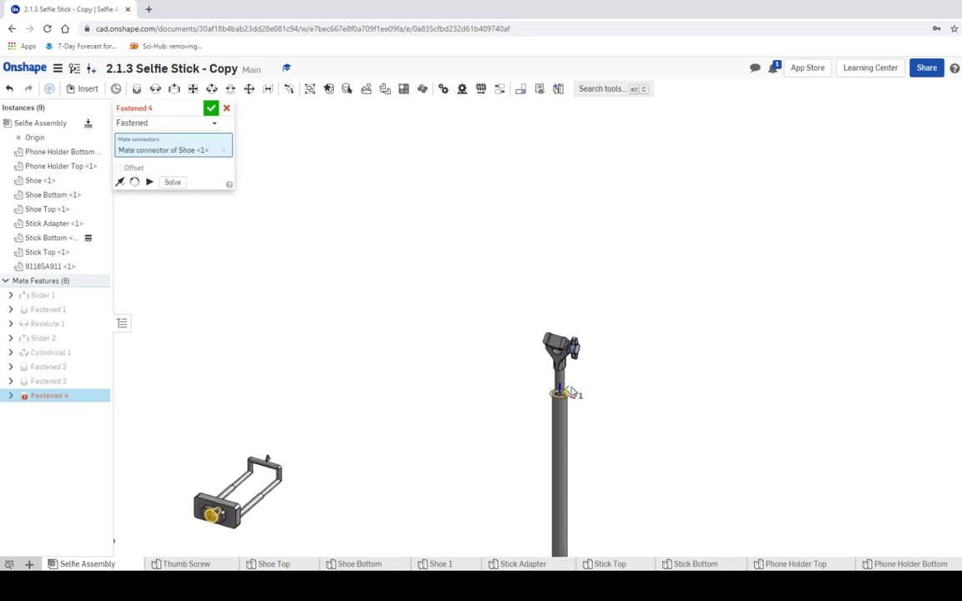
{"action": "middle_click_drag", "start_coordinate": [559, 328], "coordinate": [644, 433]}
{"action": "scroll", "coordinate": [524, 281], "scroll_direction": "up", "scroll_amount": 3}
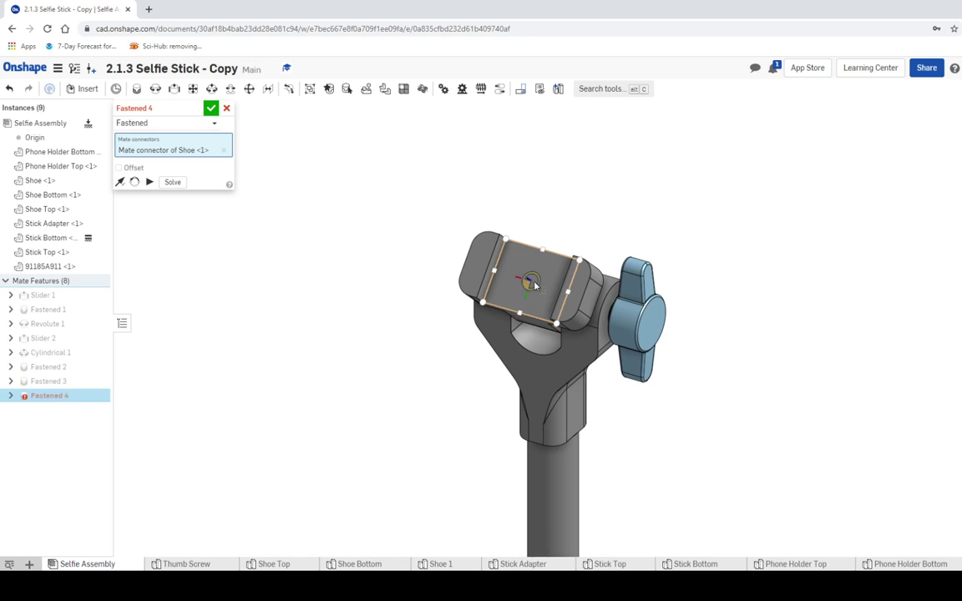
{"action": "left_click", "coordinate": [527, 279]}
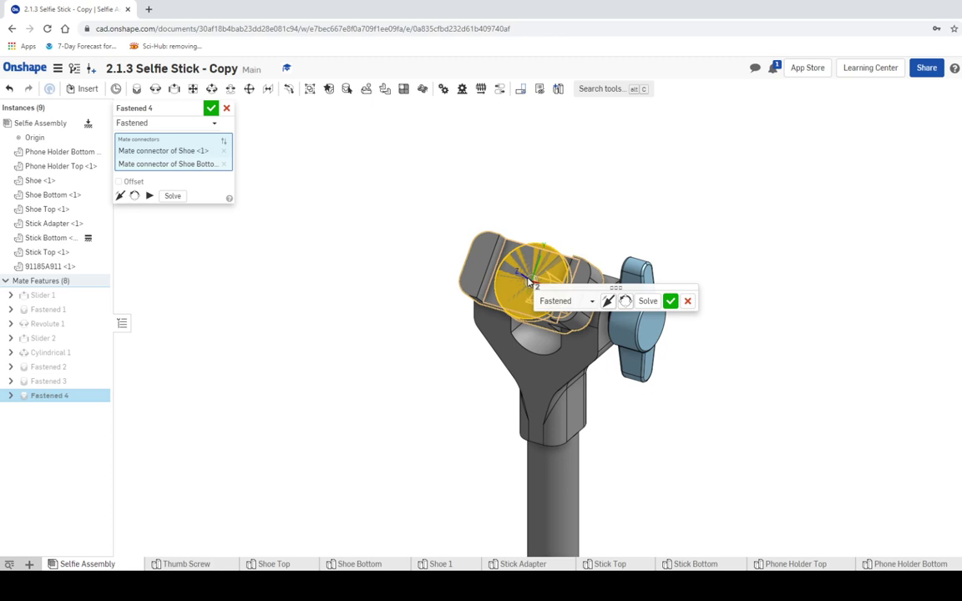
{"action": "left_click", "coordinate": [626, 301]}
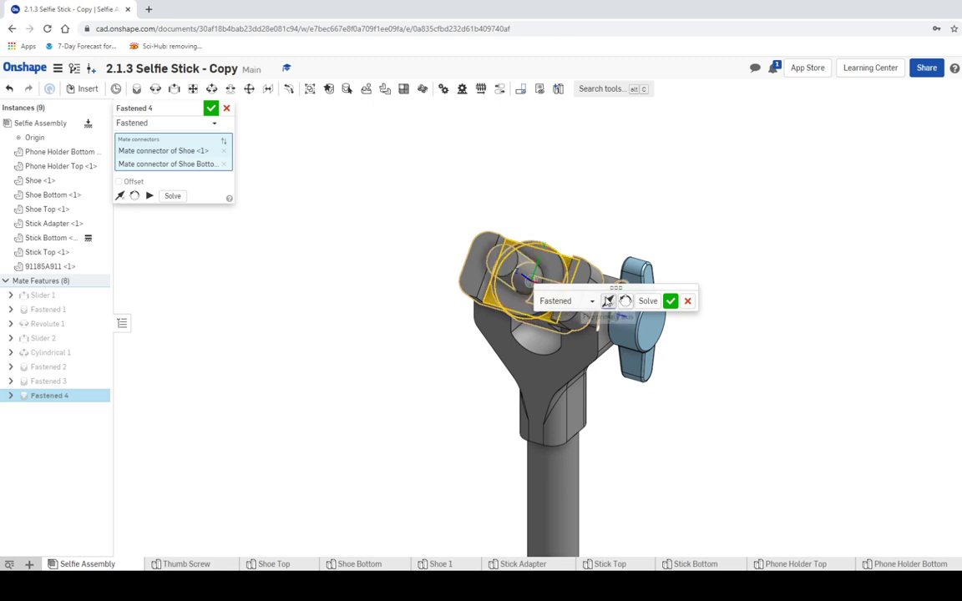
{"action": "left_click_drag", "start_coordinate": [615, 288], "coordinate": [808, 241]}
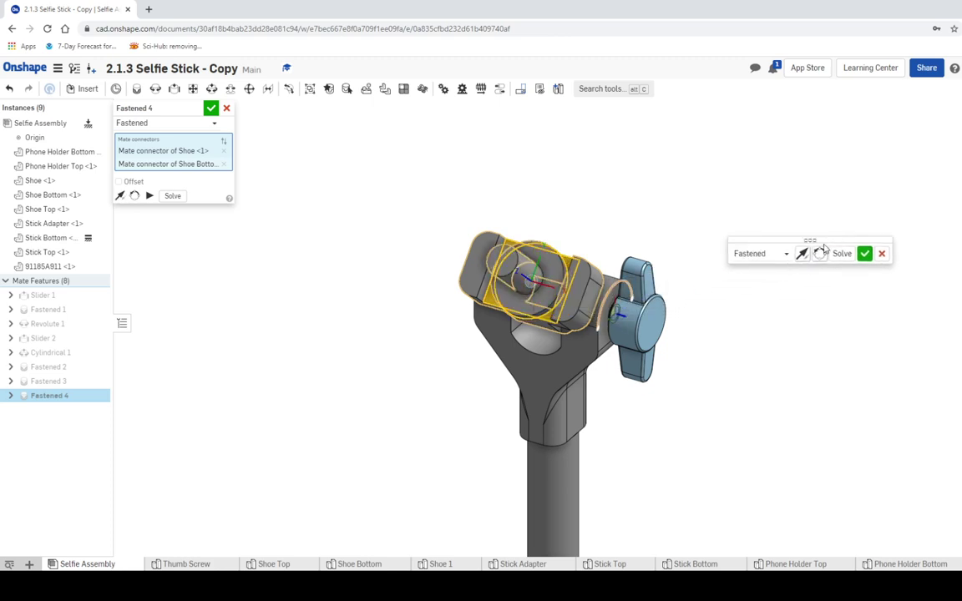
{"action": "scroll", "coordinate": [665, 414], "scroll_direction": "down", "scroll_amount": 5}
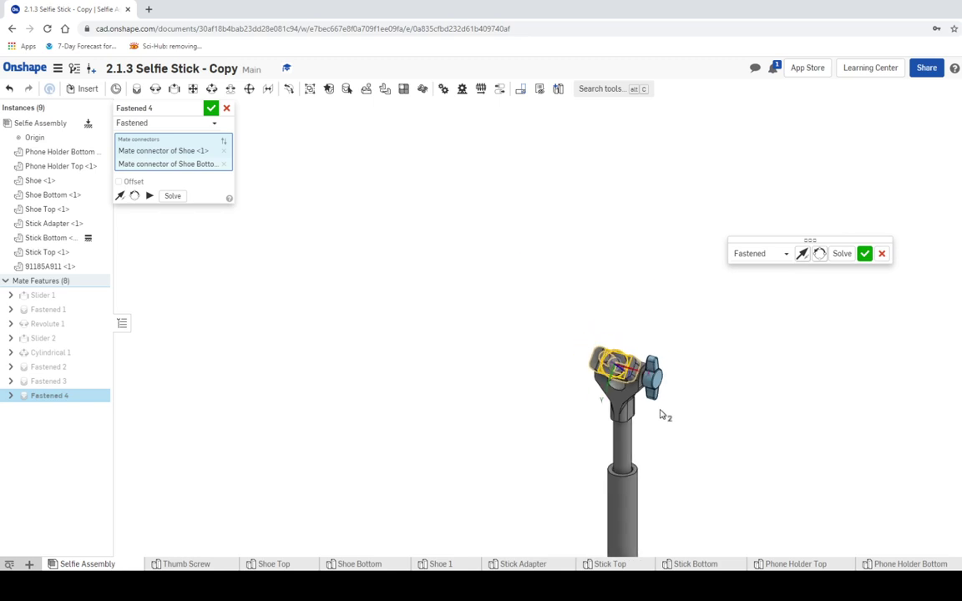
{"action": "scroll", "coordinate": [369, 467], "scroll_direction": "up", "scroll_amount": 4}
{"action": "middle_click_drag", "start_coordinate": [594, 322], "coordinate": [339, 476]}
{"action": "left_click", "coordinate": [882, 253]}
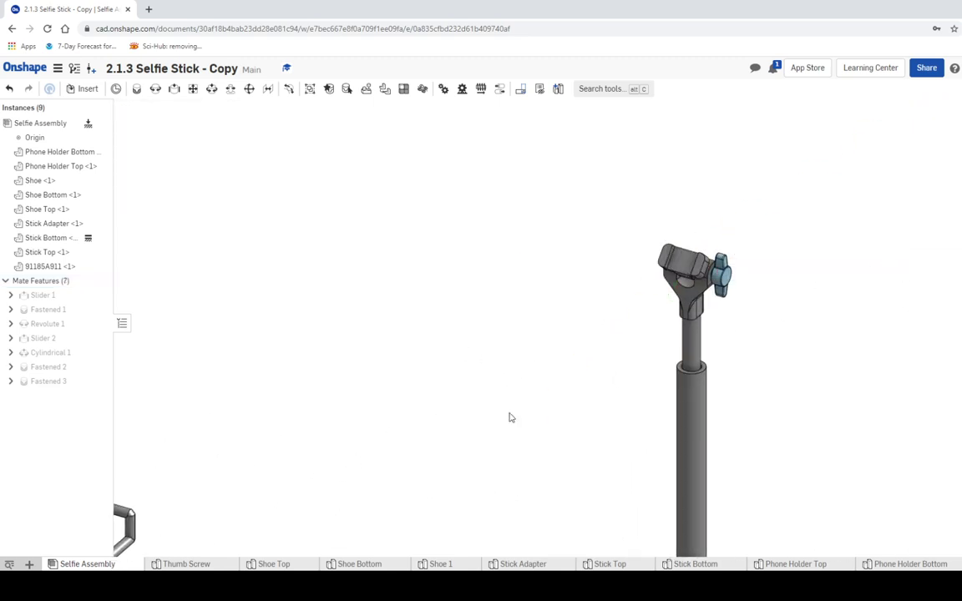
Move the phone holder group with its attached shoe parts closer to the stick.
{"action": "scroll", "coordinate": [388, 440], "scroll_direction": "down", "scroll_amount": 4}
{"action": "middle_click_drag", "start_coordinate": [198, 503], "coordinate": [491, 336]}
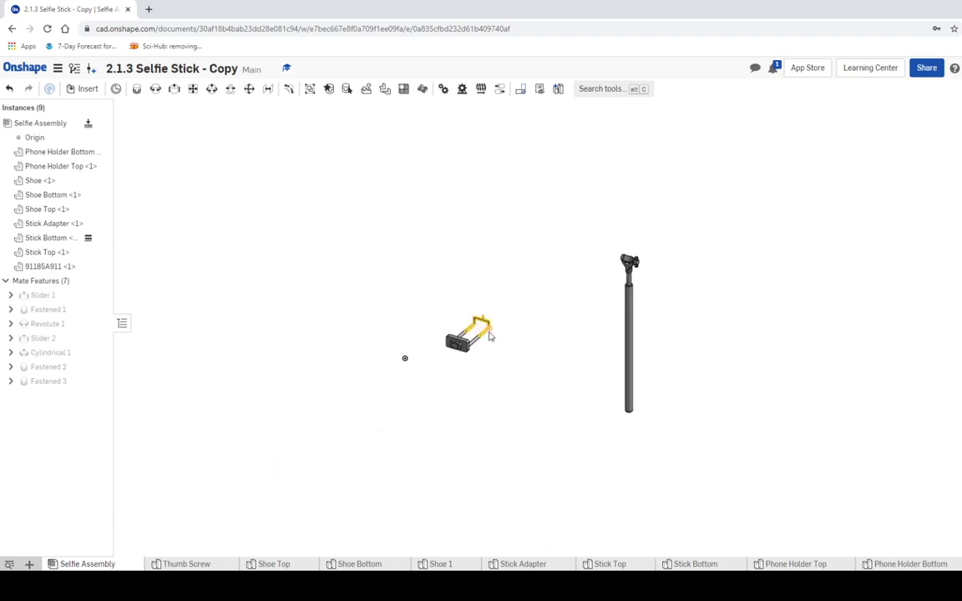
{"action": "scroll", "coordinate": [485, 334], "scroll_direction": "up", "scroll_amount": 8}
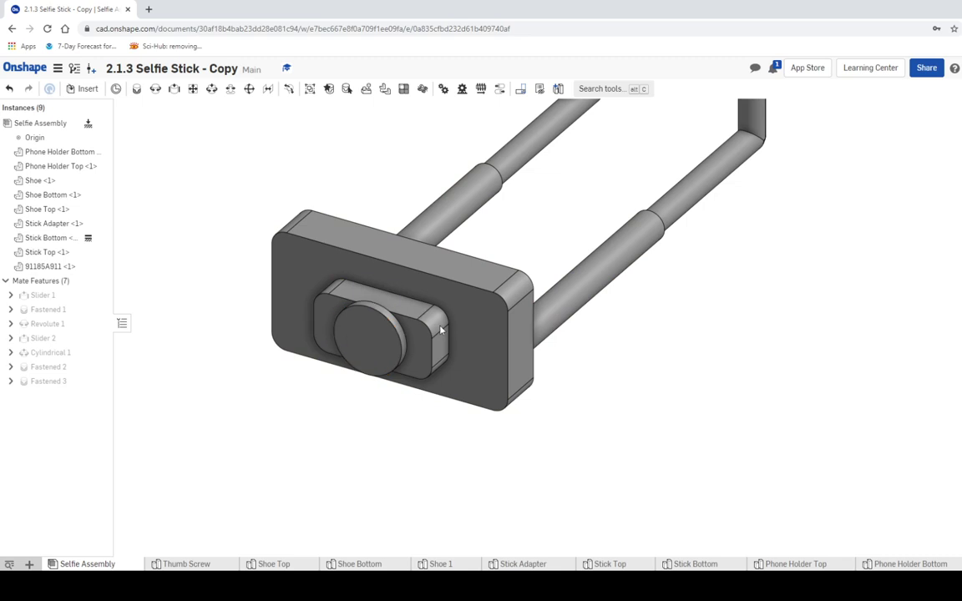
{"action": "middle_click_drag", "start_coordinate": [403, 338], "coordinate": [596, 362]}
{"action": "scroll", "coordinate": [822, 351], "scroll_direction": "down", "scroll_amount": 5}
{"action": "middle_click_drag", "start_coordinate": [874, 334], "coordinate": [466, 380]}
{"action": "scroll", "coordinate": [465, 380], "scroll_direction": "down", "scroll_amount": 3}
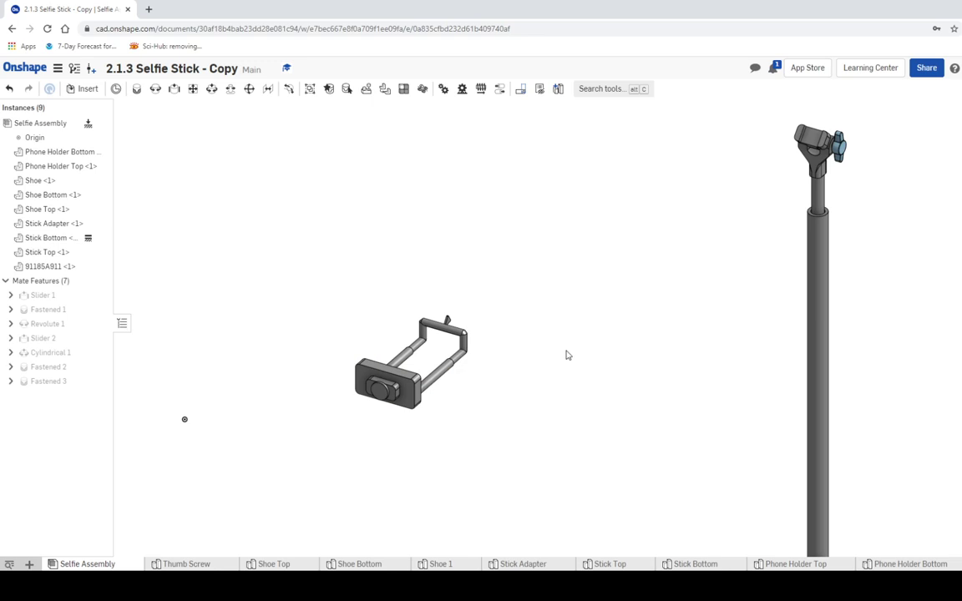
{"action": "scroll", "coordinate": [518, 364], "scroll_direction": "up", "scroll_amount": 3}
{"action": "scroll", "coordinate": [517, 364], "scroll_direction": "down", "scroll_amount": 3}
{"action": "left_click_drag", "start_coordinate": [380, 391], "coordinate": [553, 381]}
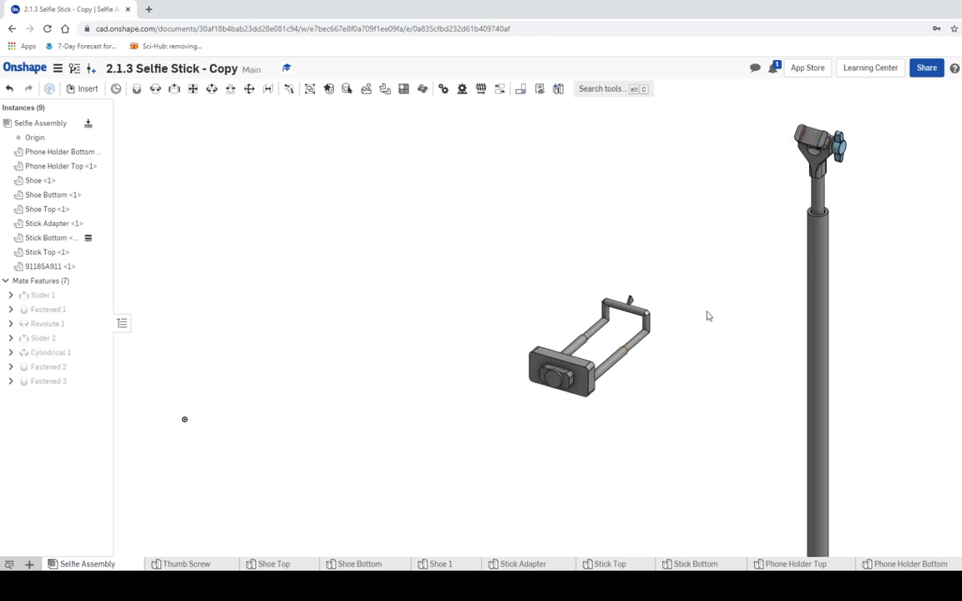
{"action": "scroll", "coordinate": [629, 386], "scroll_direction": "up", "scroll_amount": 5}
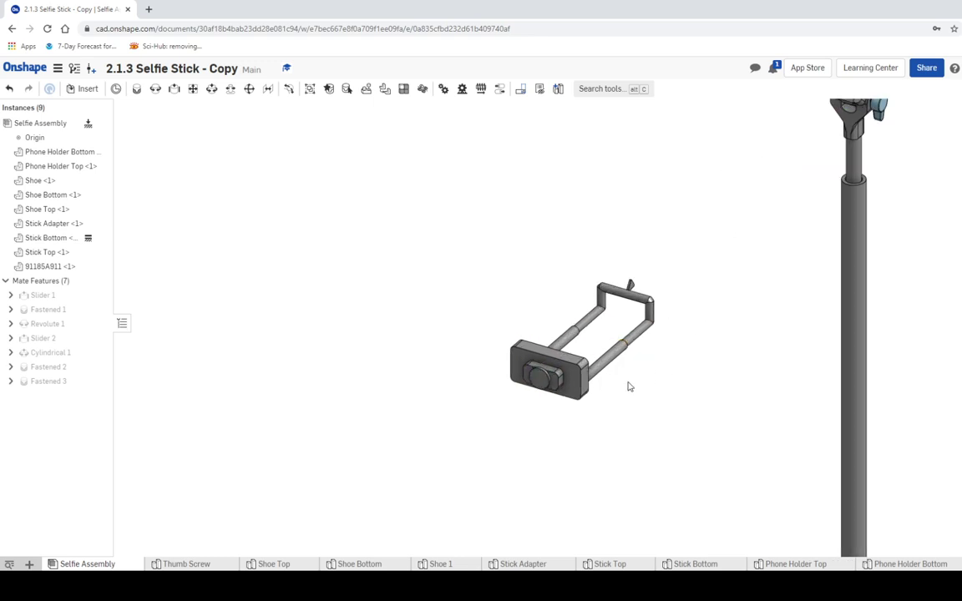
{"action": "left_click", "coordinate": [136, 89]}
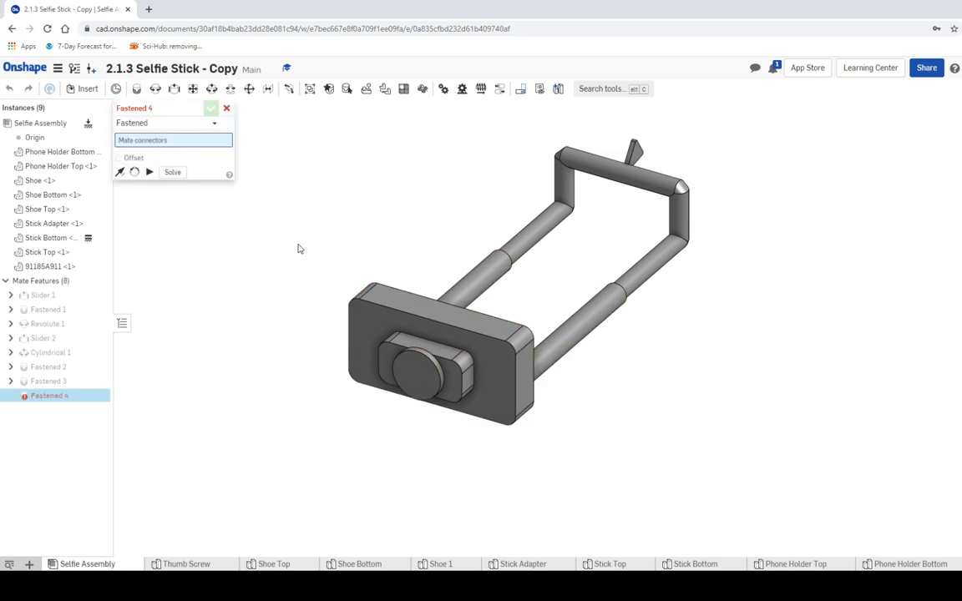
{"action": "left_click", "coordinate": [416, 378]}
{"action": "scroll", "coordinate": [649, 235], "scroll_direction": "down", "scroll_amount": 5}
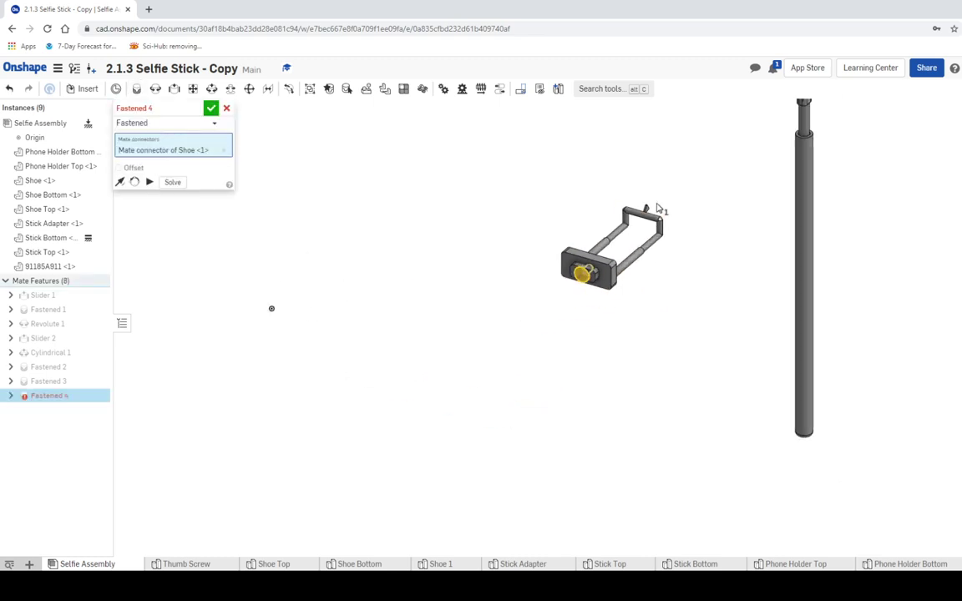
{"action": "middle_click_drag", "start_coordinate": [658, 208], "coordinate": [538, 410]}
{"action": "scroll", "coordinate": [638, 312], "scroll_direction": "up", "scroll_amount": 3}
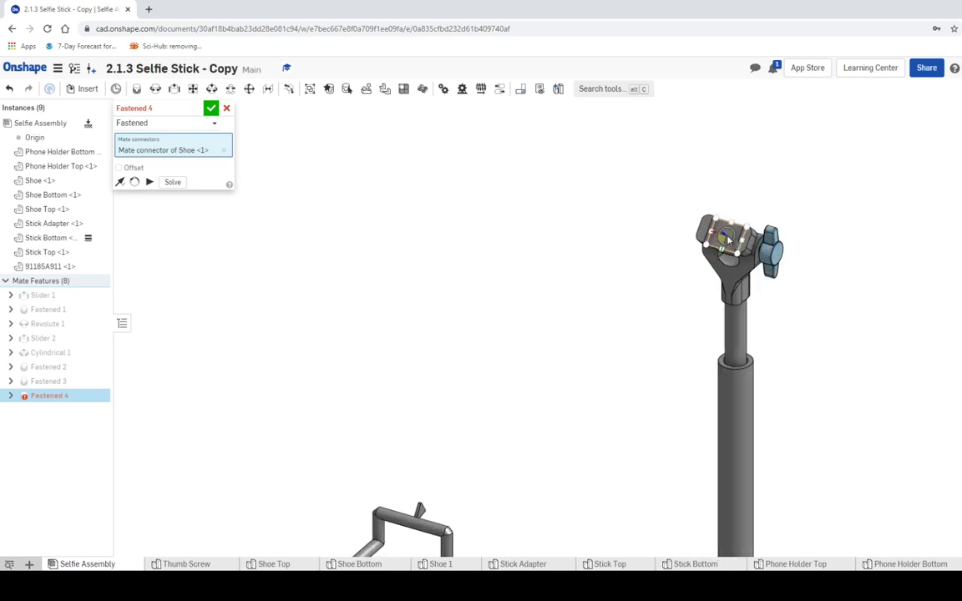
{"action": "left_click", "coordinate": [729, 239]}
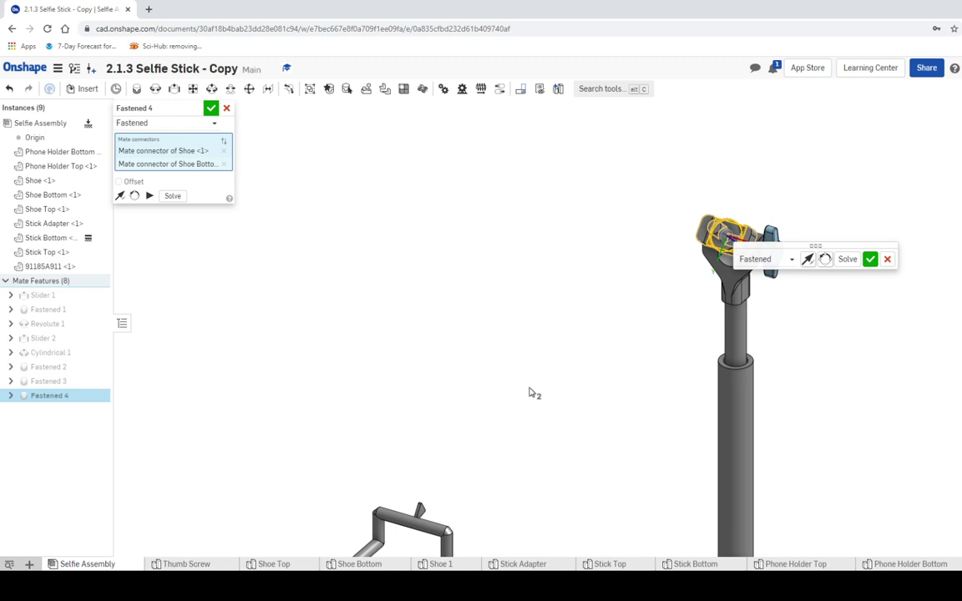
{"action": "scroll", "coordinate": [517, 431], "scroll_direction": "down", "scroll_amount": 3}
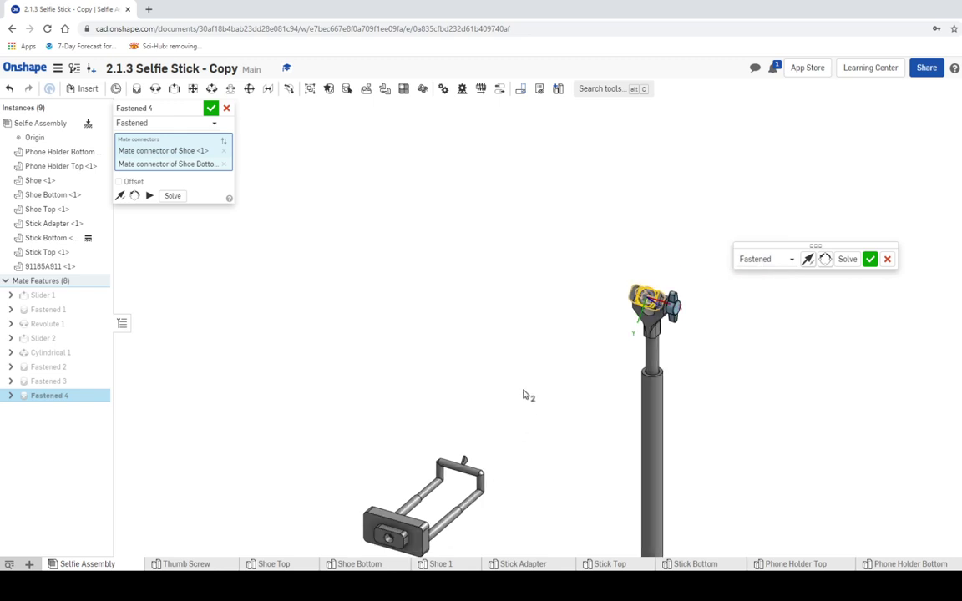
{"action": "left_click", "coordinate": [211, 108]}
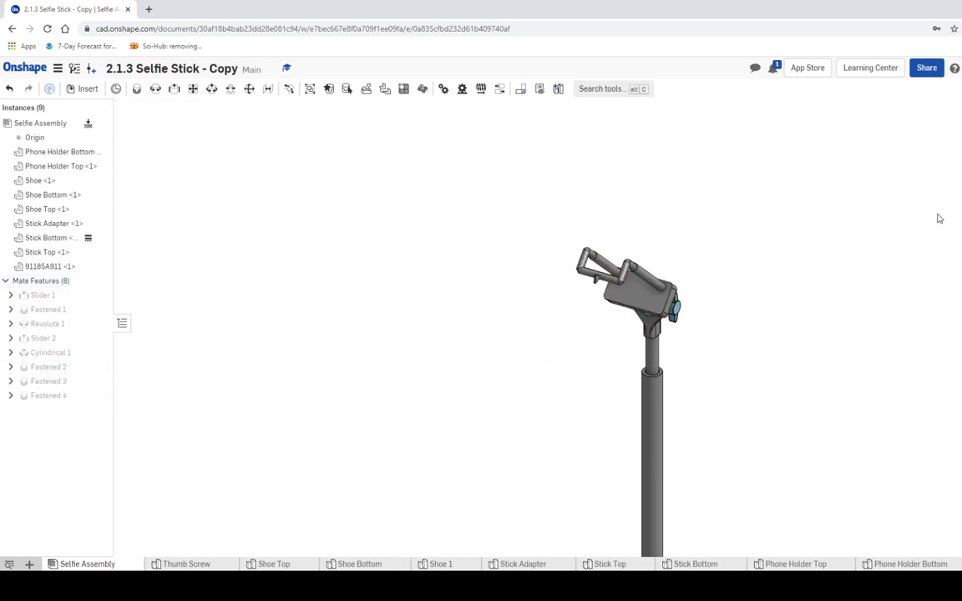
Examine how the phone holder sits on the stick in the right and isometric views.
{"action": "key", "text": "shift+4"}
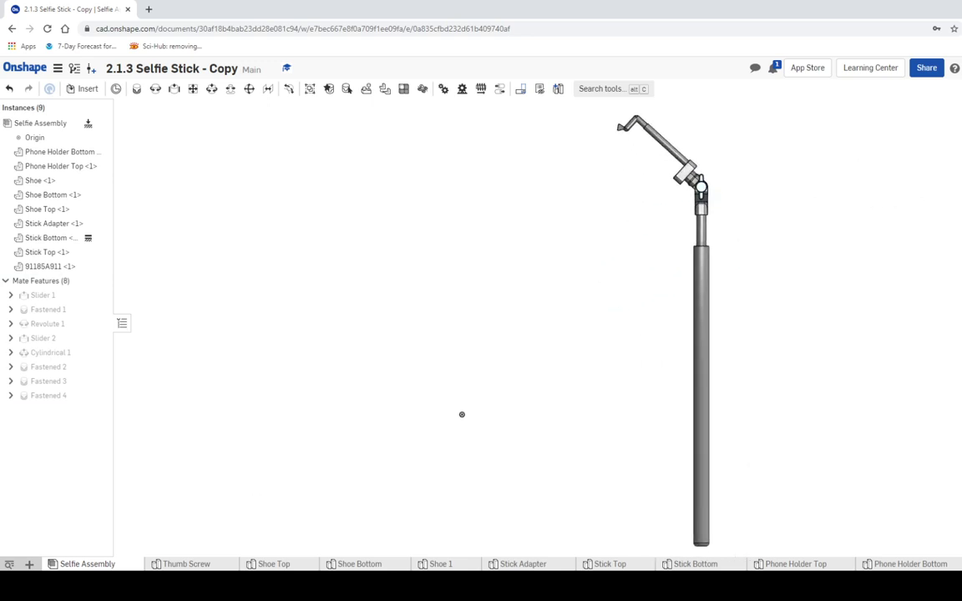
{"action": "key", "text": "shift+7"}
{"action": "scroll", "coordinate": [856, 203], "scroll_direction": "up", "scroll_amount": 3}
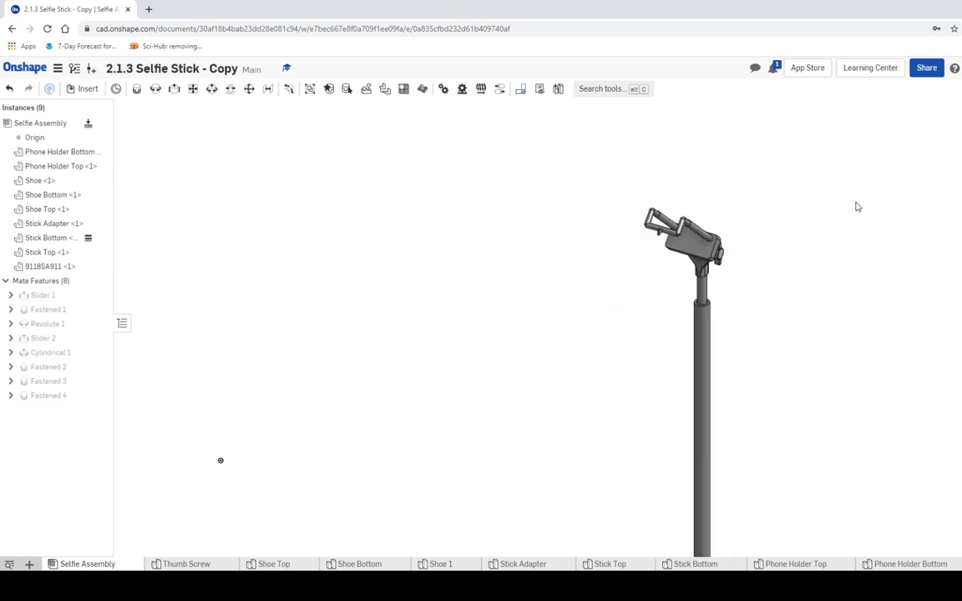
{"action": "scroll", "coordinate": [810, 243], "scroll_direction": "down", "scroll_amount": 2}
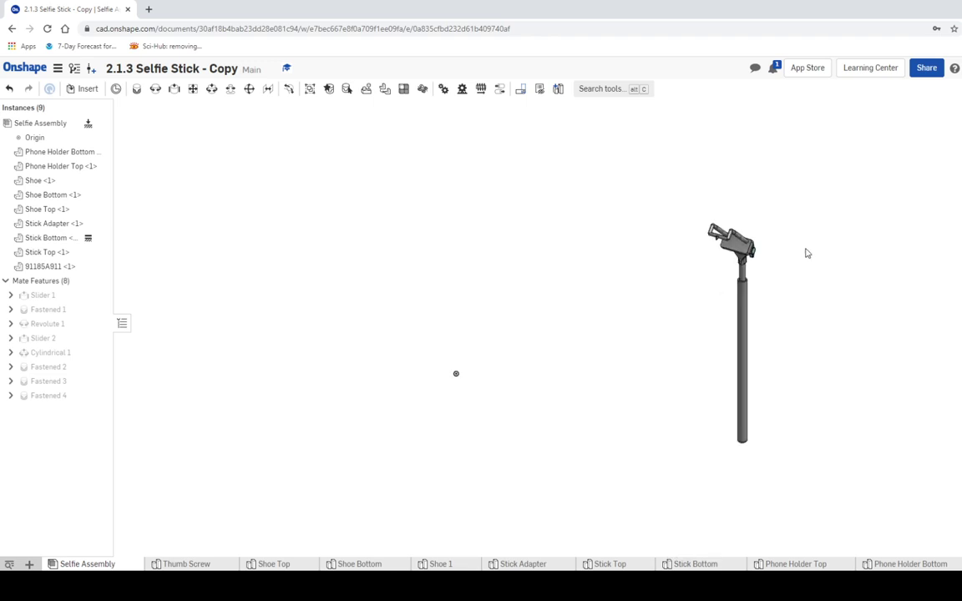
{"action": "scroll", "coordinate": [805, 252], "scroll_direction": "up", "scroll_amount": 5}
{"action": "scroll", "coordinate": [797, 262], "scroll_direction": "down", "scroll_amount": 3}
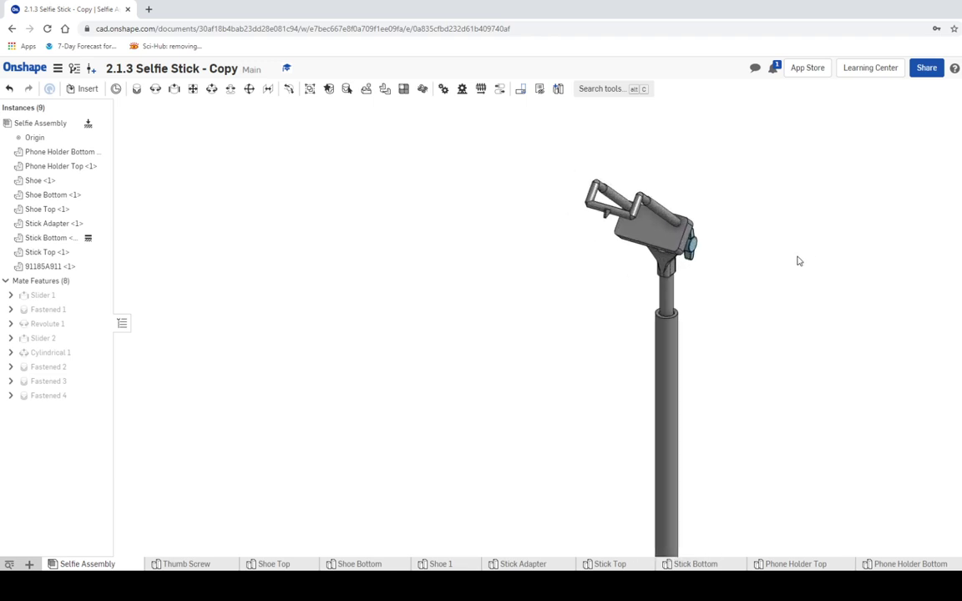
{"action": "scroll", "coordinate": [798, 261], "scroll_direction": "up", "scroll_amount": 4}
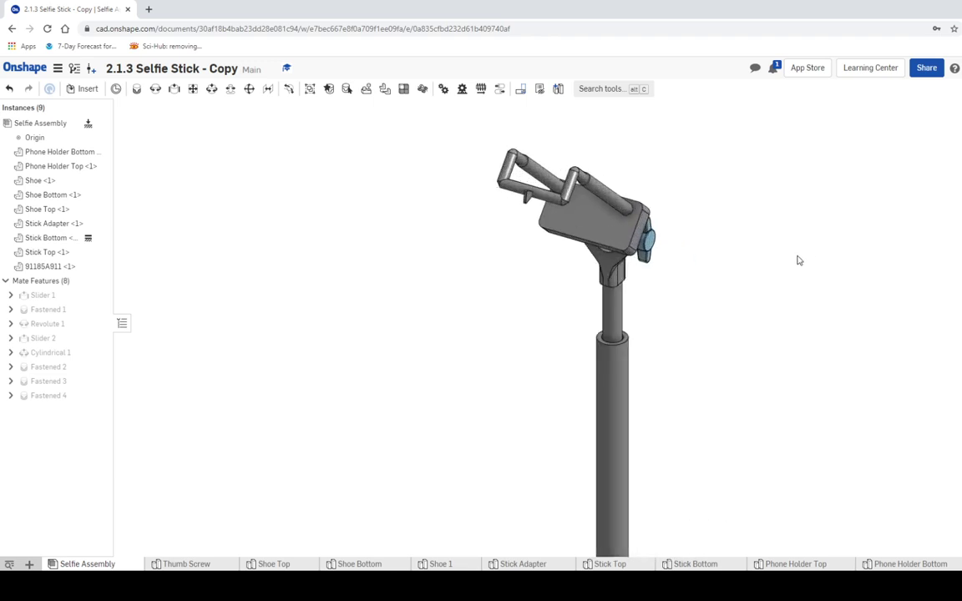
Swing the phone holder about the stick adapter's hinge so it tilts up to the other side of the stick.
{"action": "key", "text": "shift+4"}
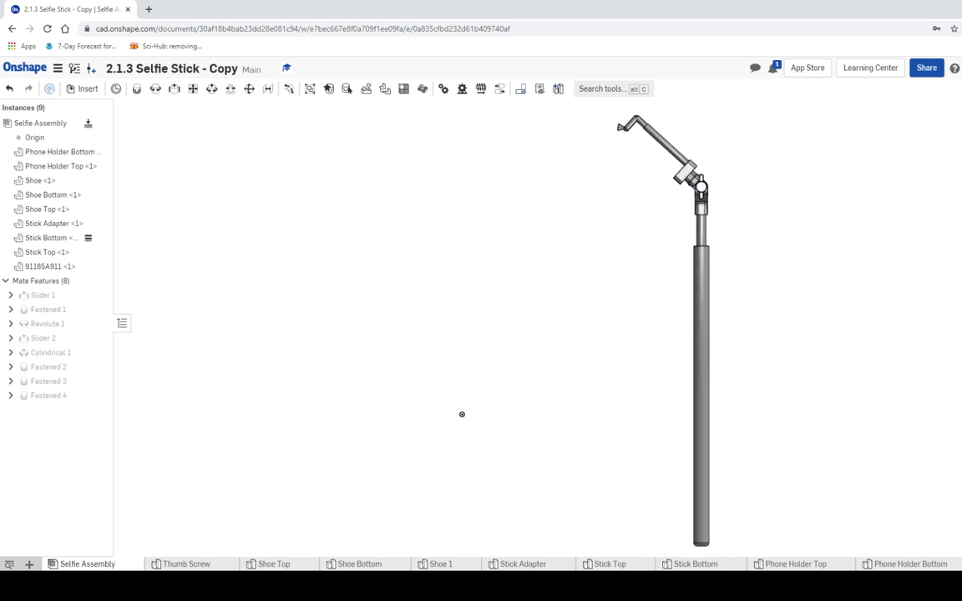
{"action": "scroll", "coordinate": [747, 118], "scroll_direction": "up", "scroll_amount": 3}
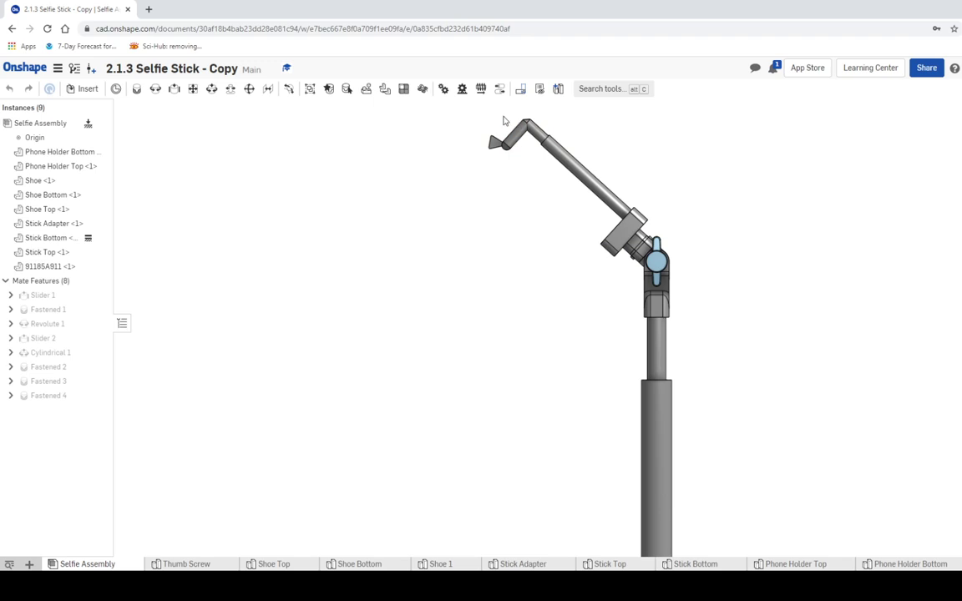
{"action": "left_click_drag", "start_coordinate": [504, 120], "coordinate": [922, 167]}
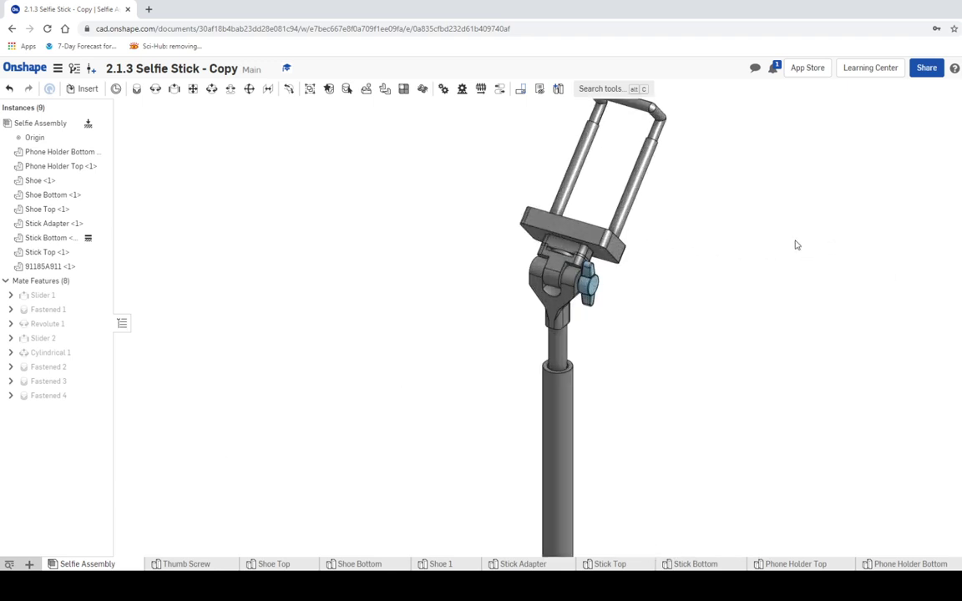
Pull the thumb screw partly out of the stick adapter and extend the stick's upper section slightly.
{"action": "mouse_move", "coordinate": [588, 284]}
{"action": "left_mouse_down"}
{"action": "mouse_move", "coordinate": [638, 282]}
{"action": "mouse_move", "coordinate": [652, 271]}
{"action": "mouse_move", "coordinate": [639, 292]}
{"action": "mouse_move", "coordinate": [622, 263]}
{"action": "mouse_move", "coordinate": [618, 180]}
{"action": "mouse_move", "coordinate": [614, 279]}
{"action": "mouse_move", "coordinate": [605, 163]}
{"action": "mouse_move", "coordinate": [601, 308]}
{"action": "mouse_move", "coordinate": [602, 238]}
{"action": "mouse_move", "coordinate": [603, 275]}
{"action": "left_mouse_up"}
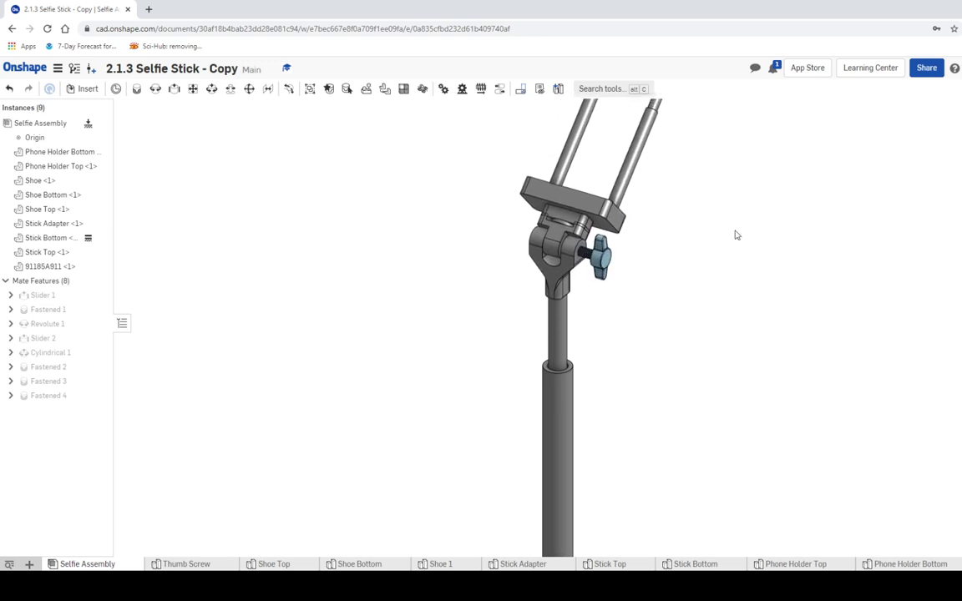
{"action": "scroll", "coordinate": [743, 229], "scroll_direction": "down", "scroll_amount": 5}
{"action": "middle_click_drag", "start_coordinate": [753, 217], "coordinate": [662, 255]}
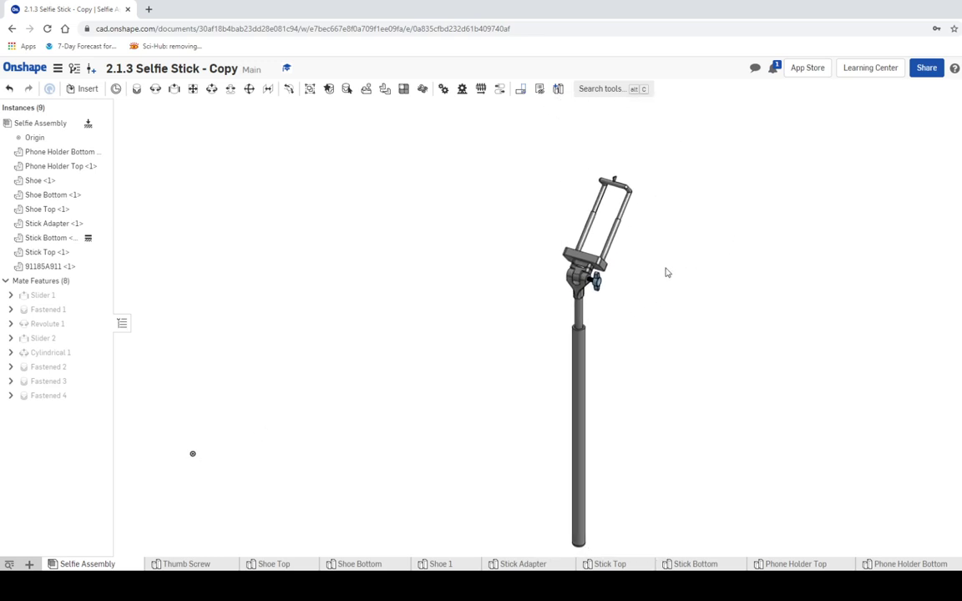
{"action": "mouse_move", "coordinate": [682, 328]}
{"action": "middle_mouse_down"}
{"action": "mouse_move", "coordinate": [638, 304]}
{"action": "mouse_move", "coordinate": [603, 319]}
{"action": "mouse_move", "coordinate": [639, 324]}
{"action": "mouse_move", "coordinate": [664, 308]}
{"action": "middle_mouse_up"}
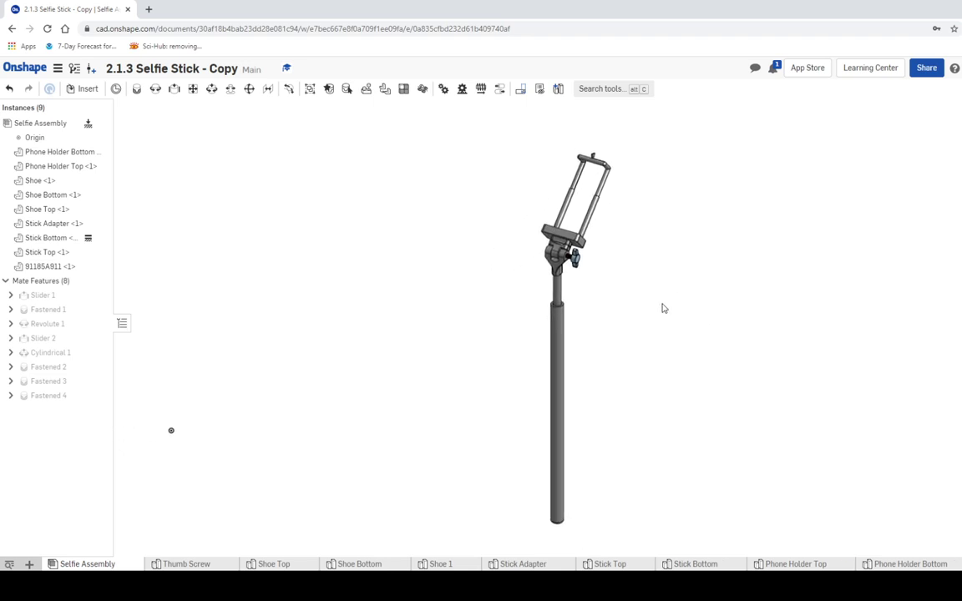